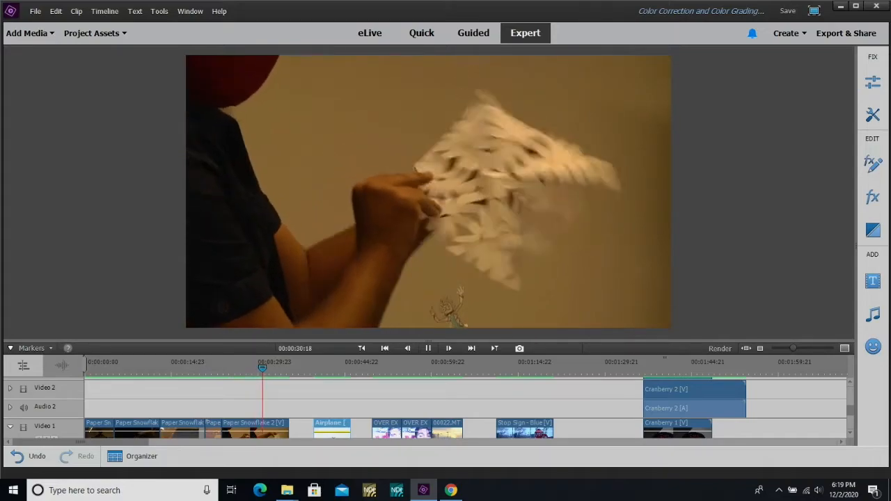
Stop playback, move the playhead to 00:00:02:17 on the "Footage too Dark" clip, and bring its video and audio tracks into view
key("space")
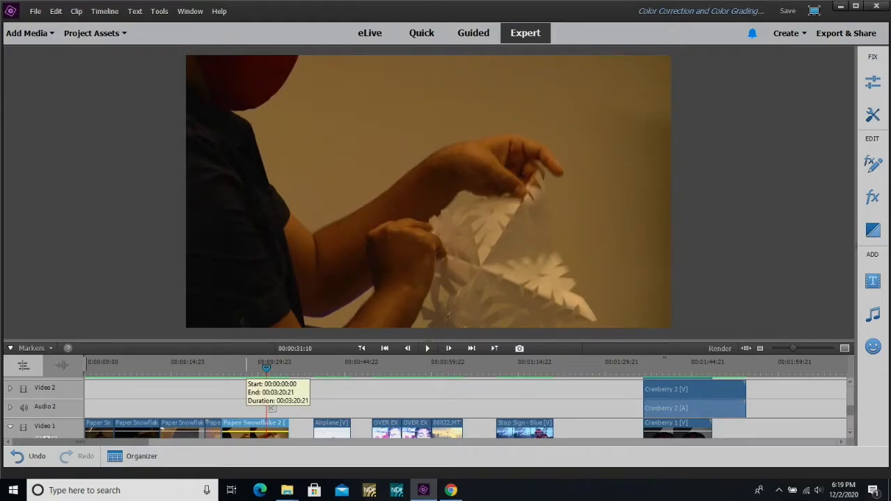
left_click_drag(266, 367, 100, 367)
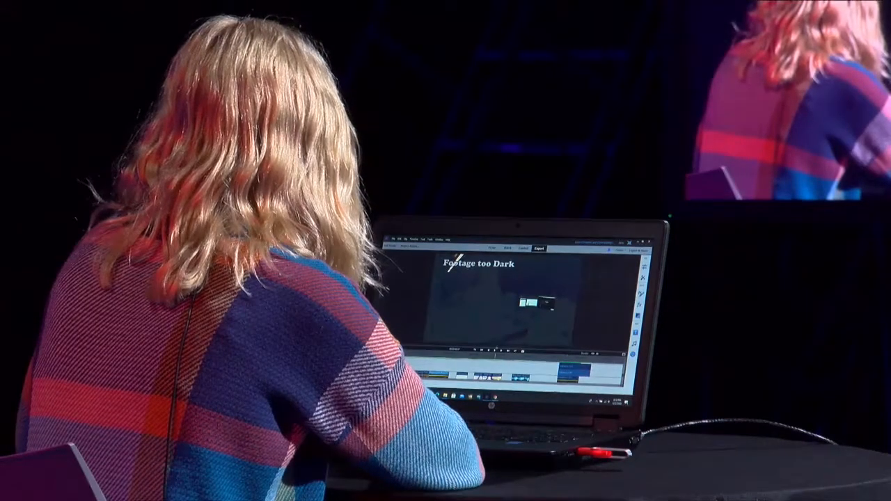
left_click_drag(495, 354, 495, 344)
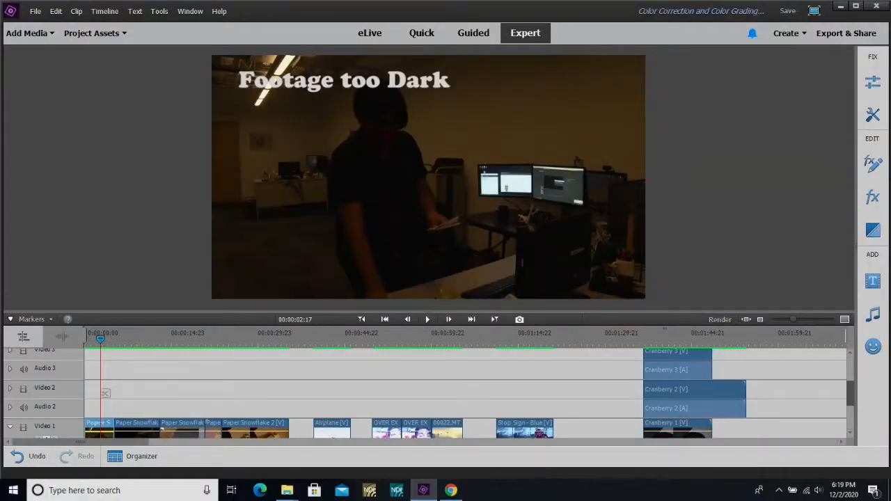
scroll(104, 393, "down", 3)
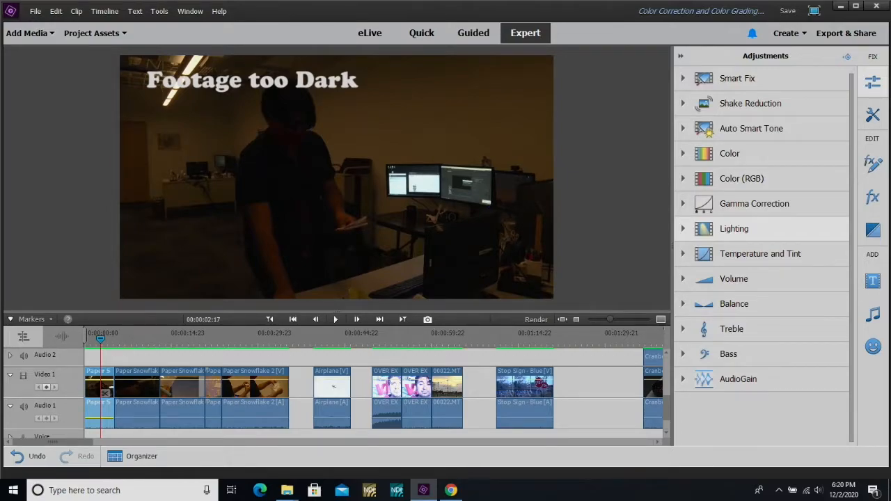
Show the detailed Lighting settings for the dark clip and reset them to their defaults
left_click(733, 229)
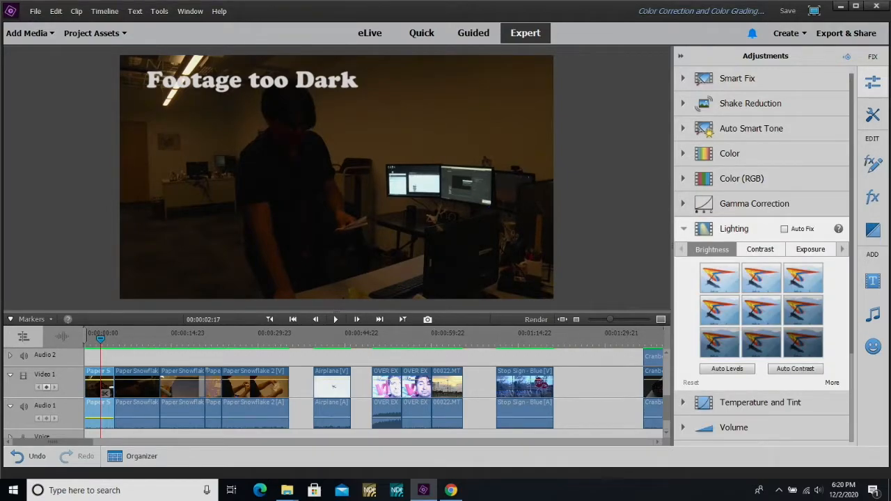
scroll(762, 257, "down", 3)
scroll(762, 257, "down", 1)
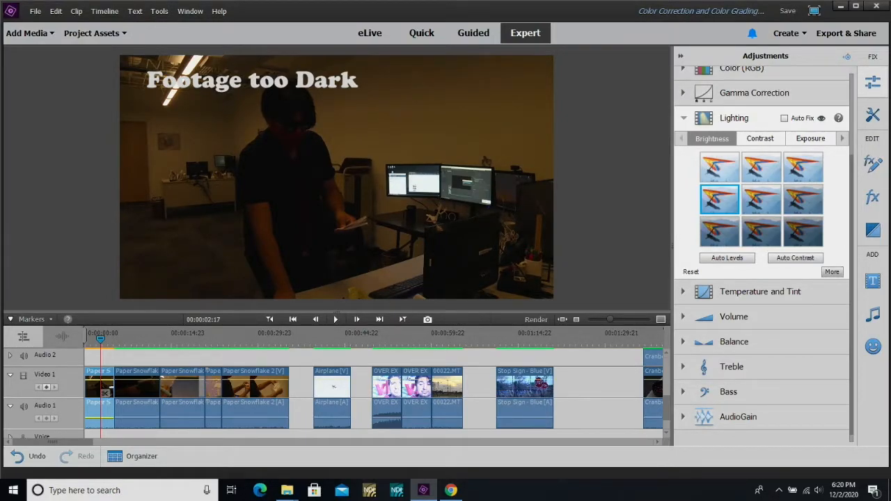
left_click(832, 272)
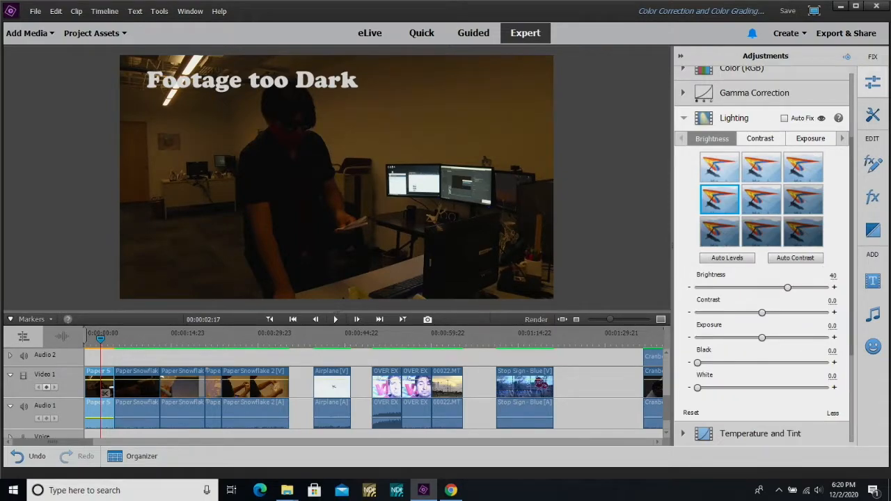
left_click(690, 413)
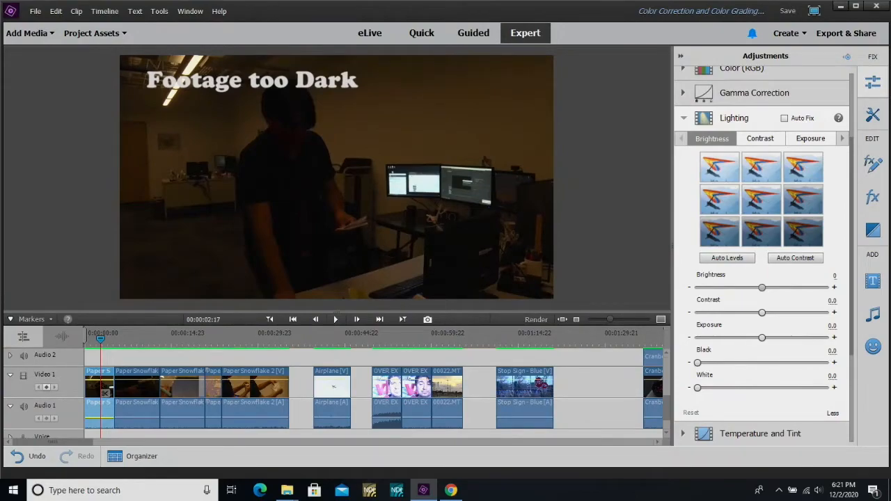
Brighten the dark clip by setting its Lighting Brightness to 44 and Exposure to 40
left_click_drag(761, 287, 763, 287)
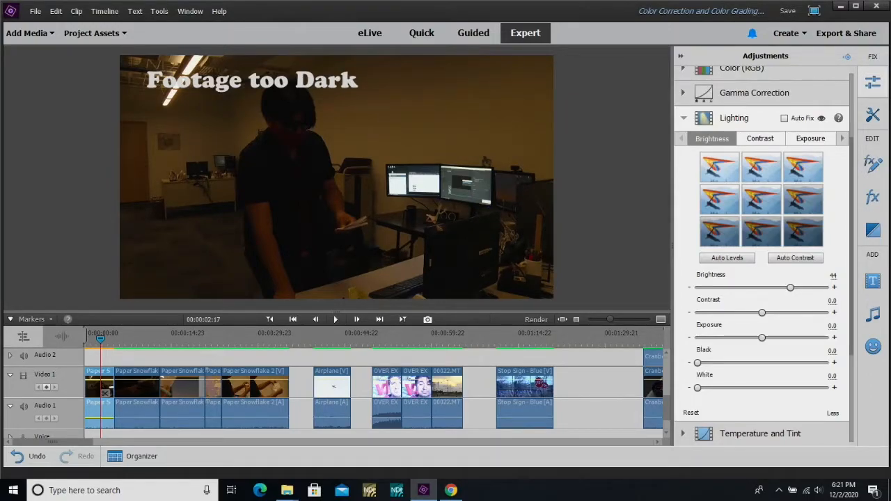
left_click_drag(764, 338, 775, 337)
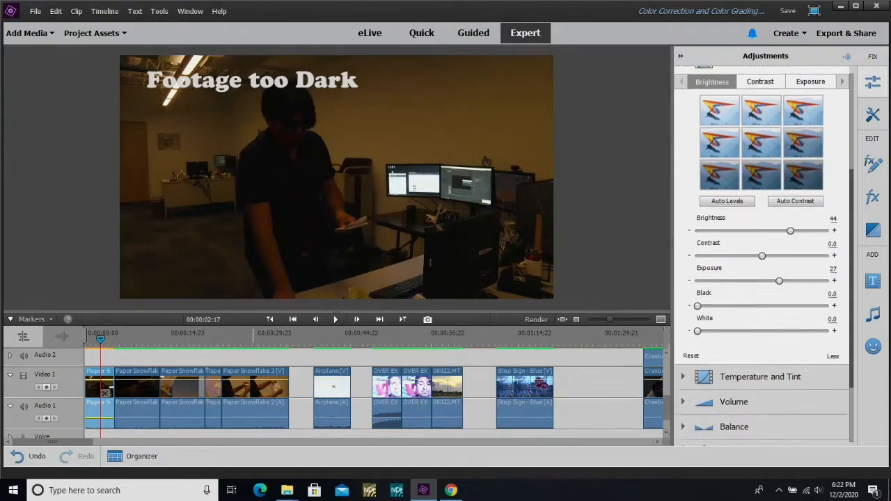
left_click_drag(852, 326, 851, 331)
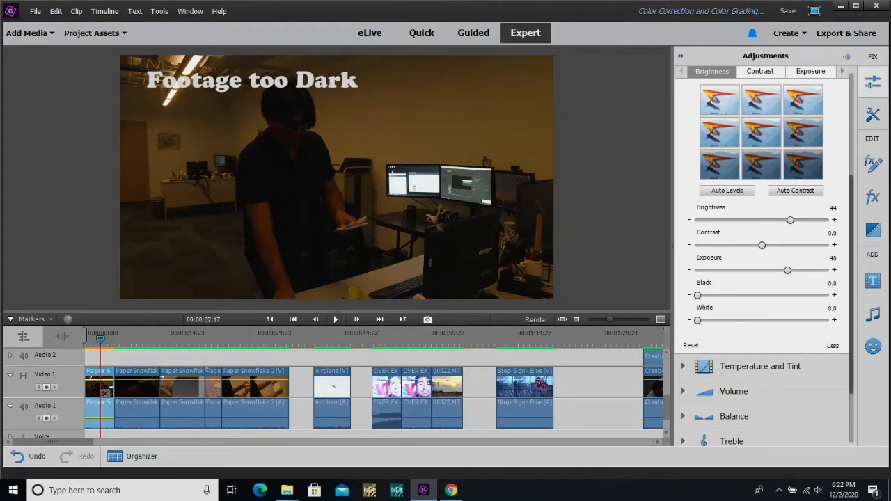
Show the detailed Gamma Correction setting for the dark clip and set Gamma to 8
scroll(762, 258, "up", 3)
scroll(763, 258, "up", 2)
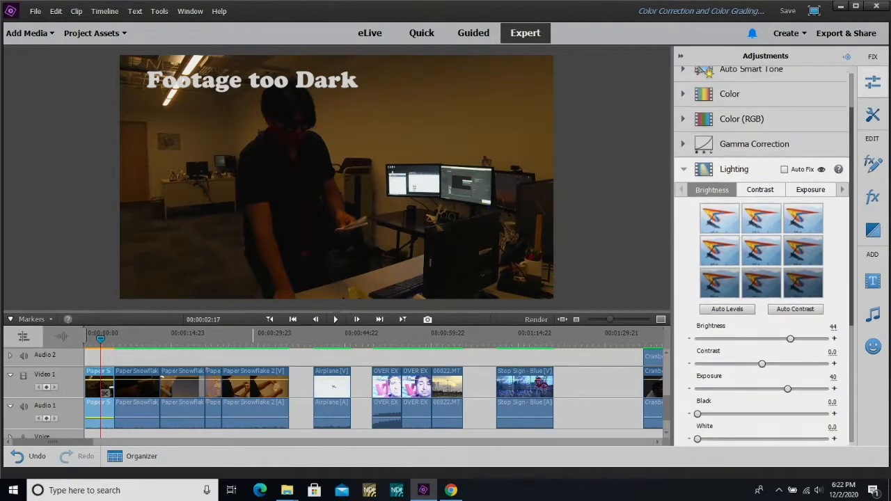
left_click(754, 149)
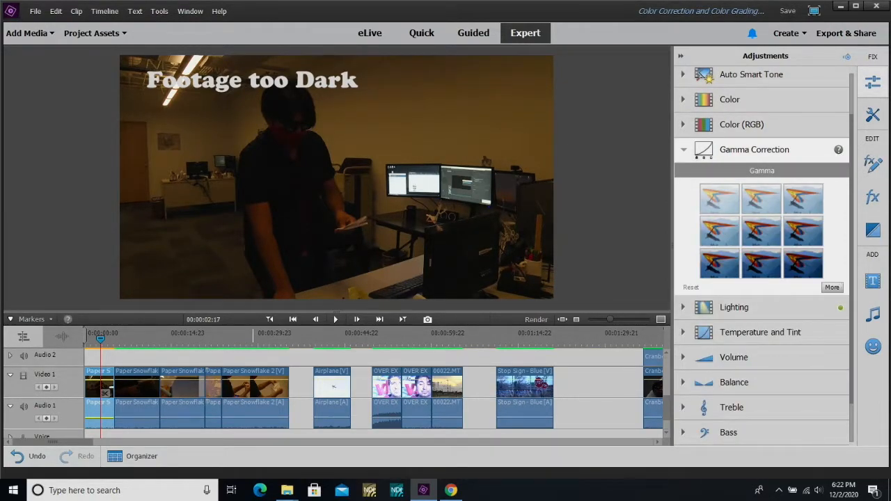
left_click(832, 286)
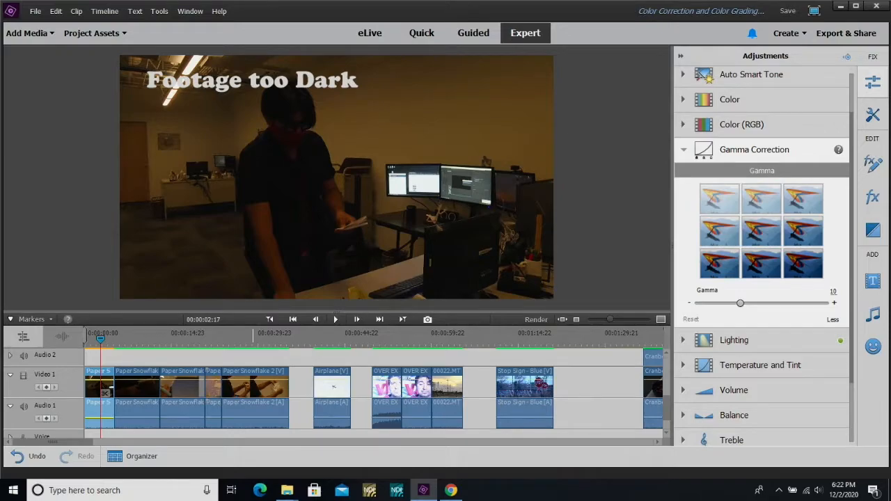
left_click_drag(740, 304, 749, 303)
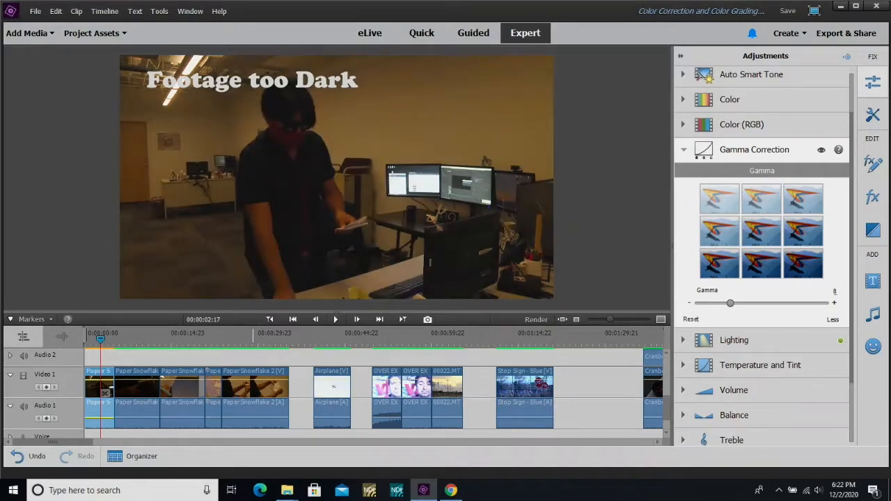
left_click_drag(731, 303, 708, 304)
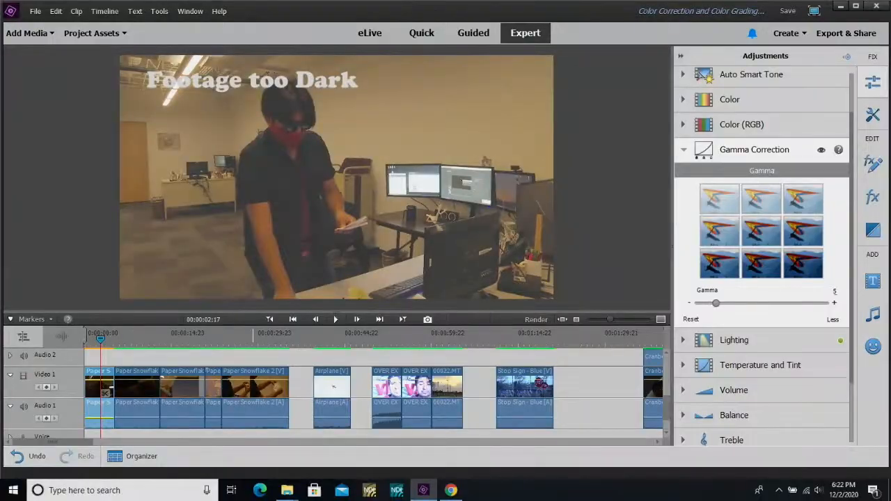
left_click_drag(717, 303, 729, 304)
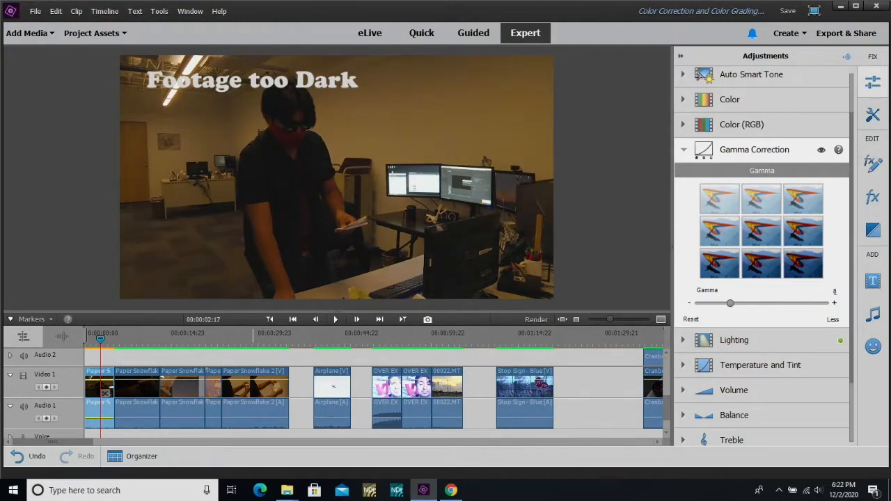
left_click_drag(731, 304, 798, 304)
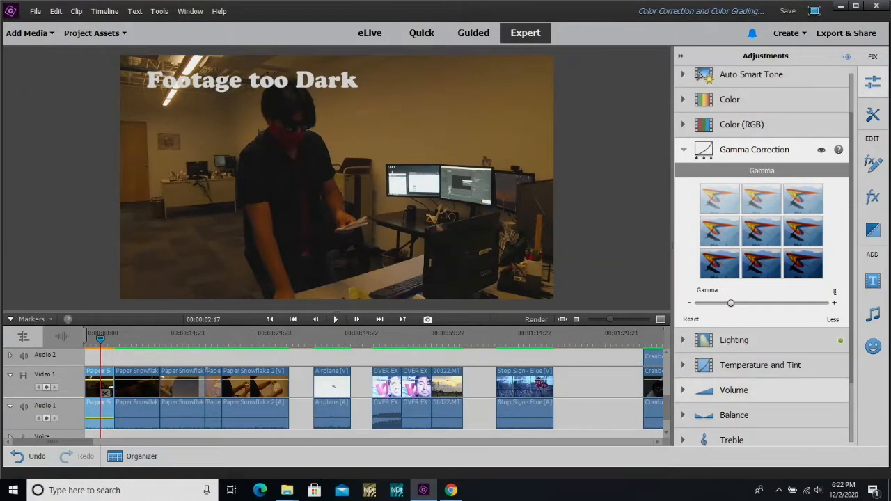
Compare the dark clip with and without its Lighting adjustment, leaving the adjustment switched on
left_click(734, 341)
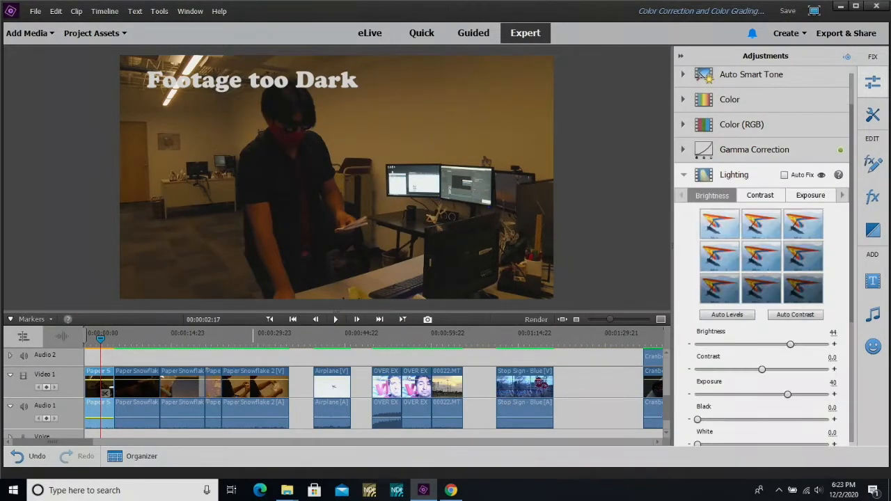
left_click_drag(851, 213, 852, 190)
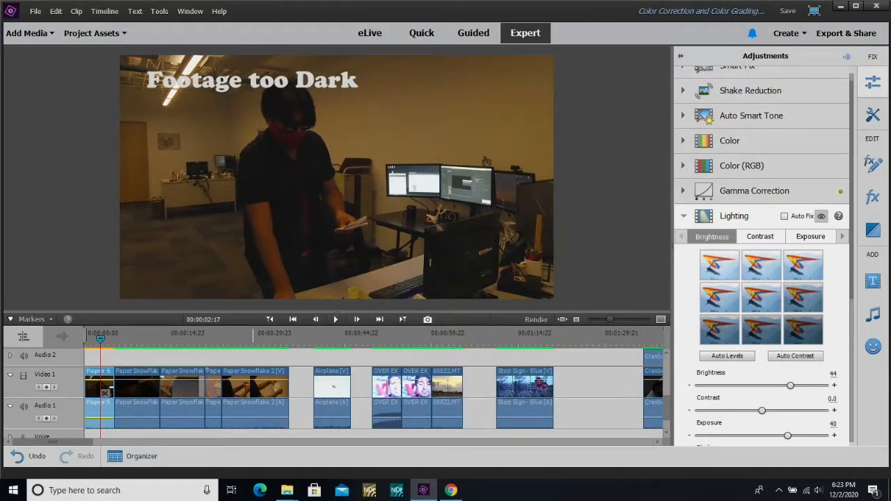
left_click(821, 217)
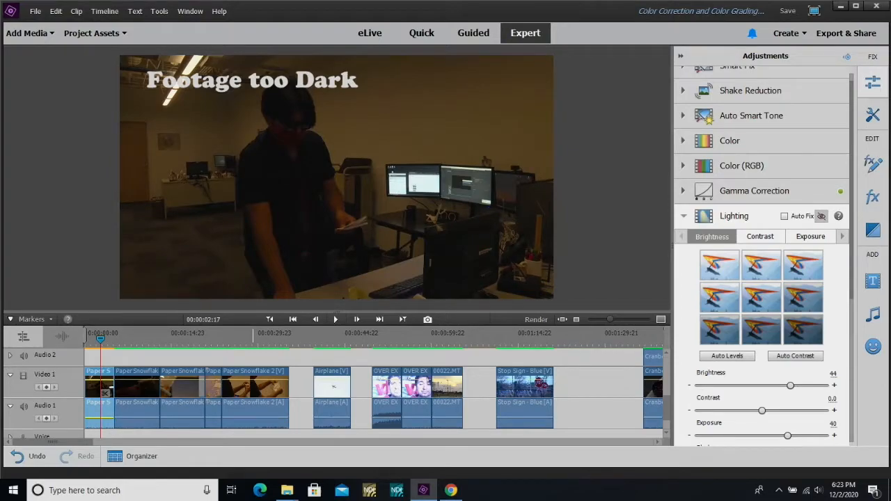
left_click(821, 216)
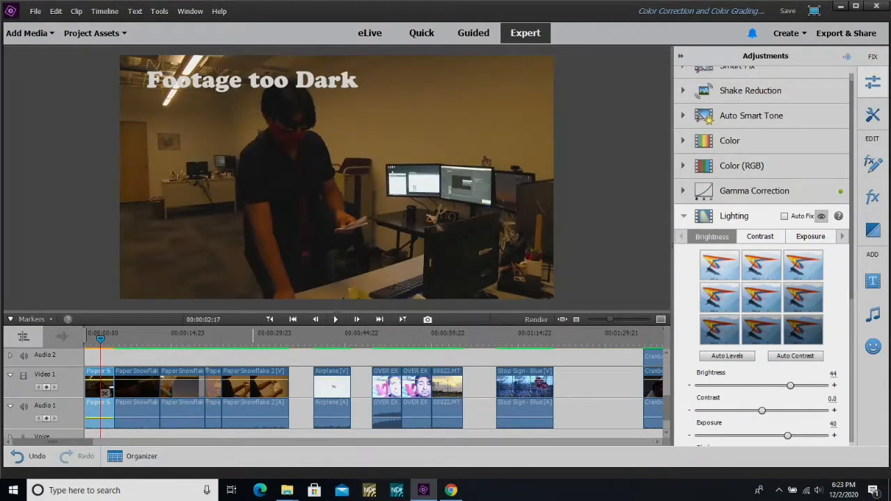
left_click(822, 217)
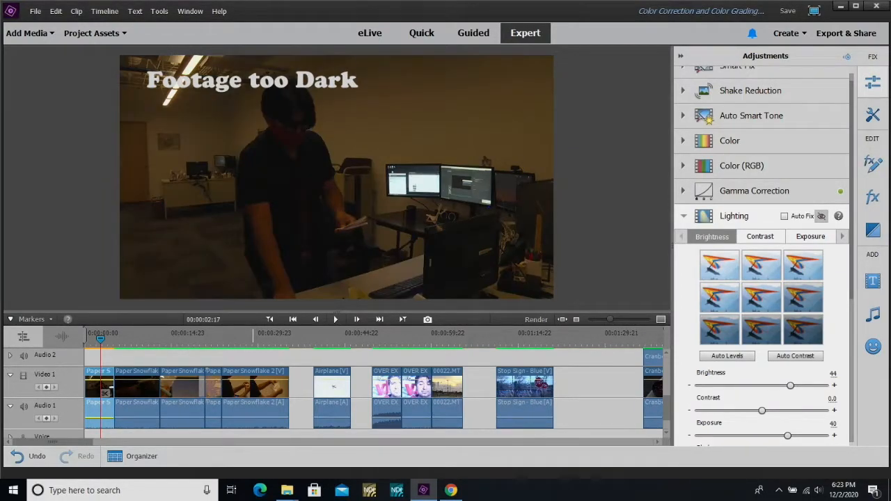
left_click(821, 217)
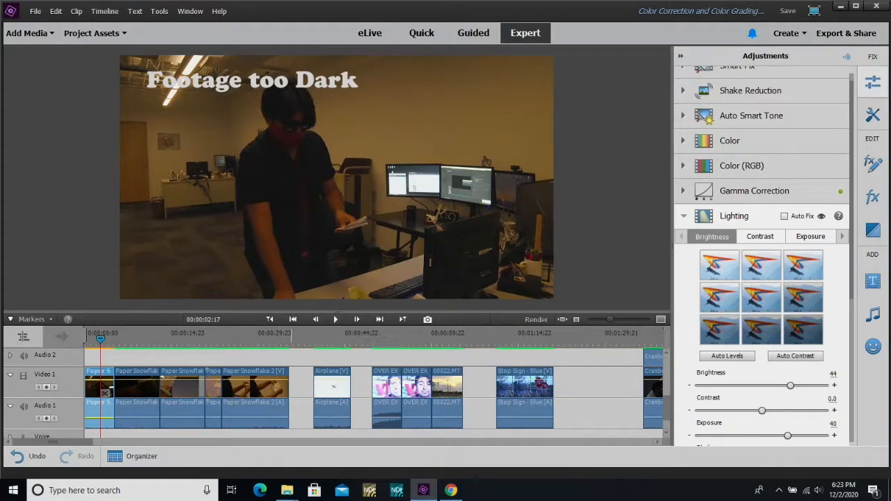
Move the playhead to 00:00:01:06 in the dark clip and review its lighting and gamma adjustments
left_click(138, 391)
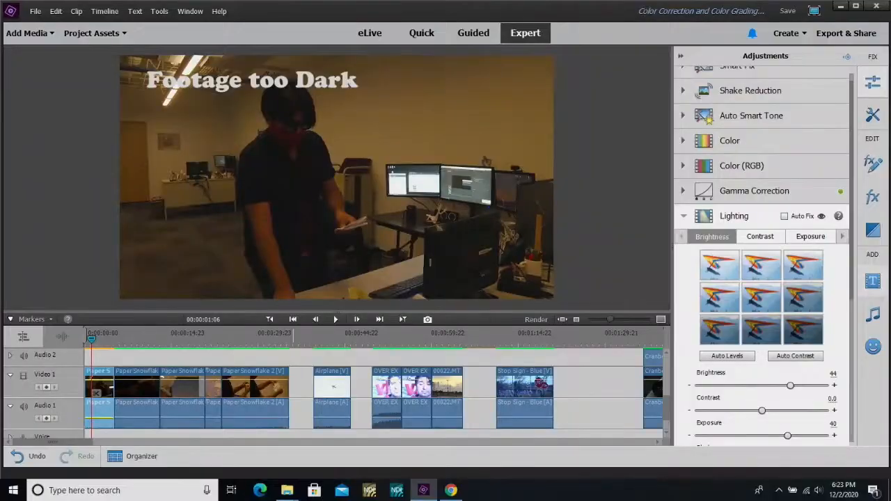
scroll(762, 258, "down", 5)
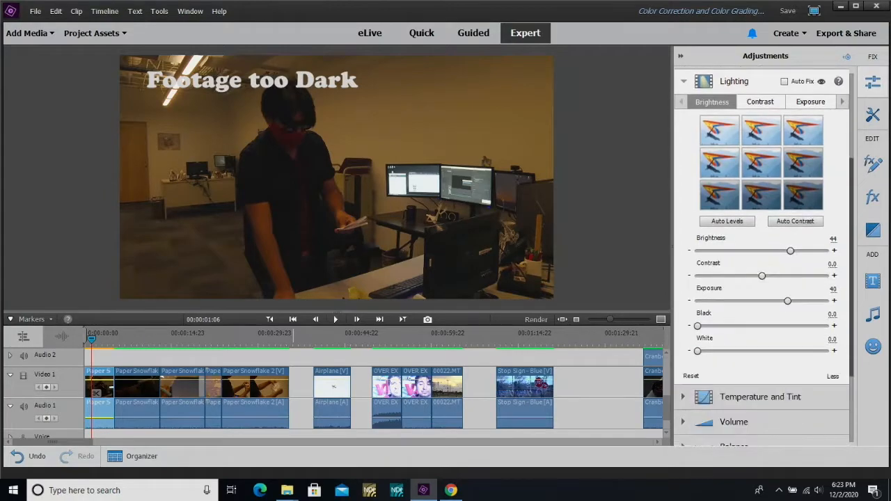
scroll(762, 257, "up", 2)
scroll(762, 258, "up", 2)
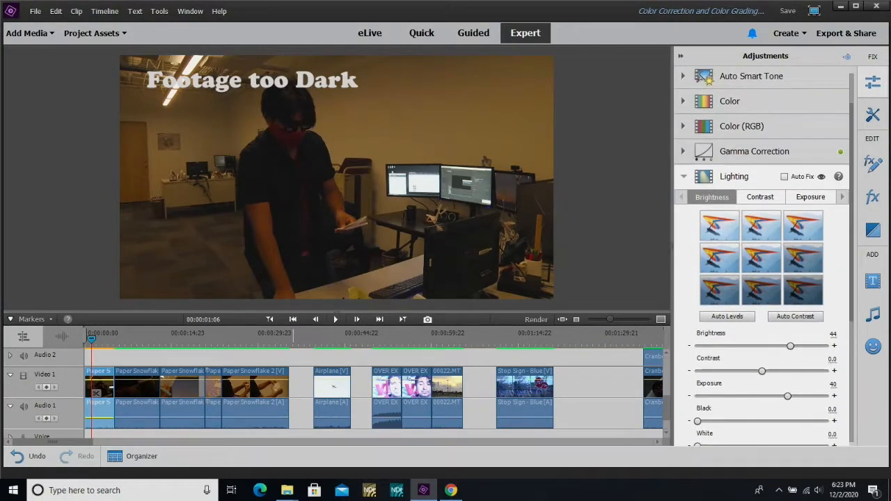
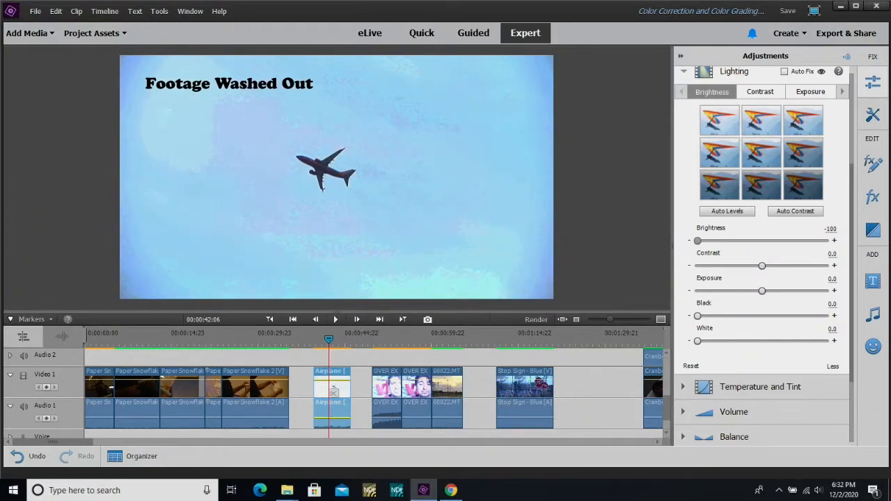
Set the washed-out airplane clip's Lighting to Brightness -30, Exposure -17 and Contrast 8
left_click_drag(698, 241, 742, 241)
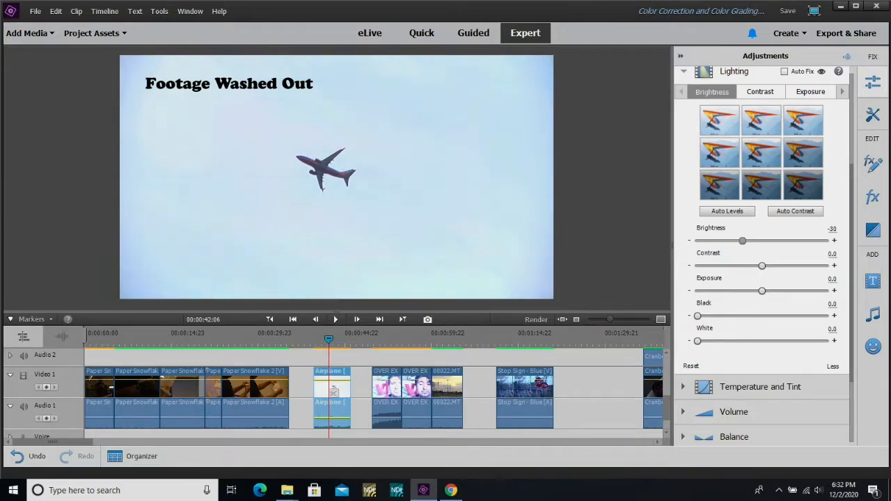
left_click_drag(761, 290, 718, 290)
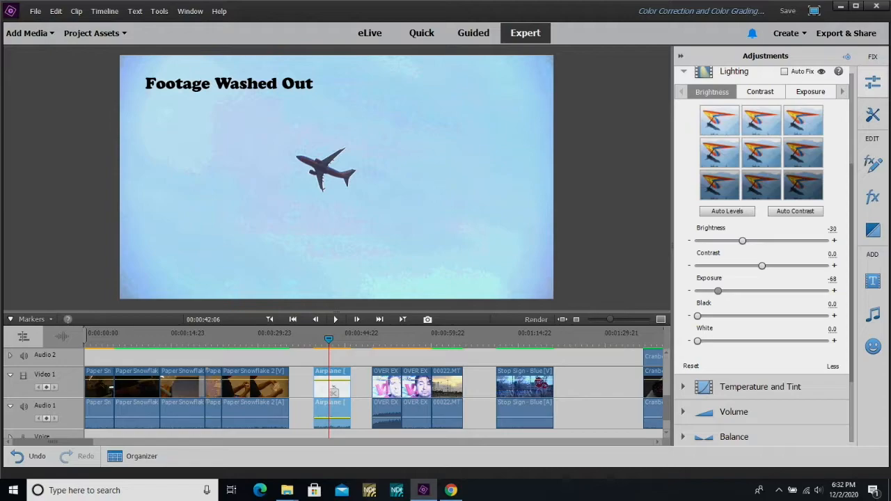
left_click_drag(718, 290, 750, 290)
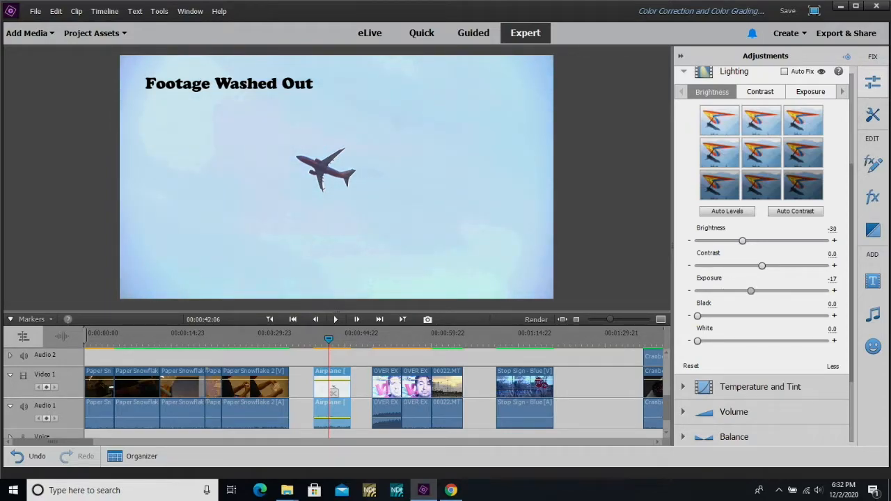
left_click_drag(762, 265, 769, 265)
left_click_drag(770, 265, 766, 265)
Compare the airplane clip repeatedly with and without its Lighting adjustment, leaving the adjustment switched on
left_click(821, 71)
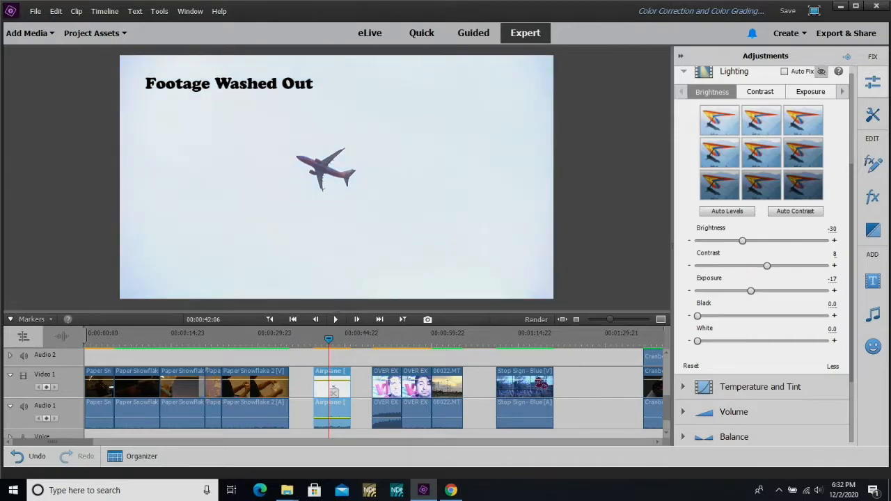
left_click(821, 71)
left_click(821, 71)
left_click(821, 71)
left_click(821, 71)
left_click(822, 71)
left_click(822, 71)
left_click(821, 71)
left_click(822, 71)
left_click(821, 71)
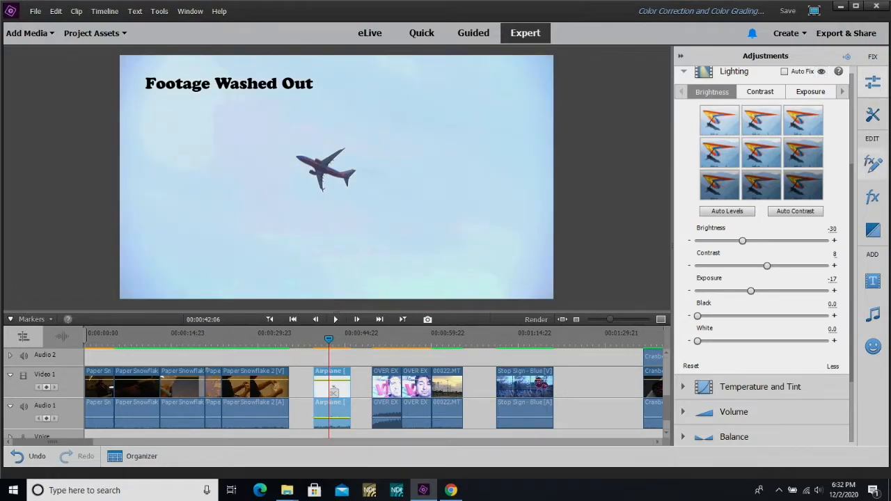
scroll(765, 243, "up", 3)
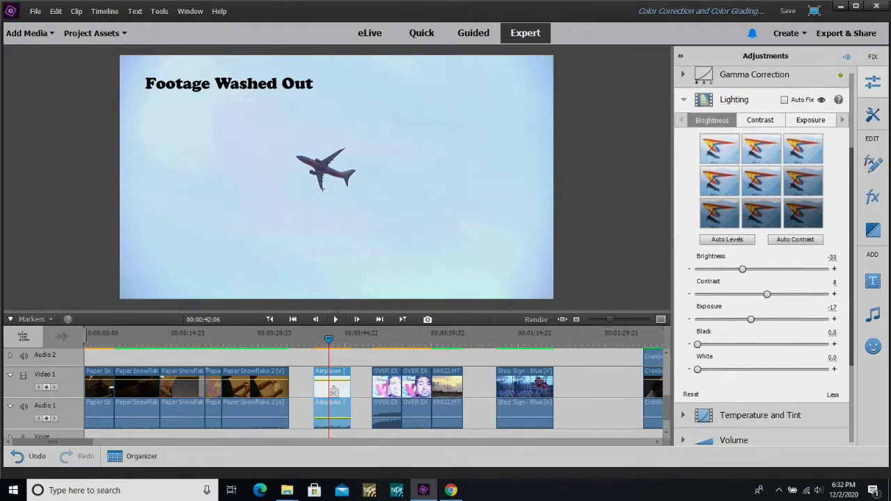
scroll(765, 244, "up", 2)
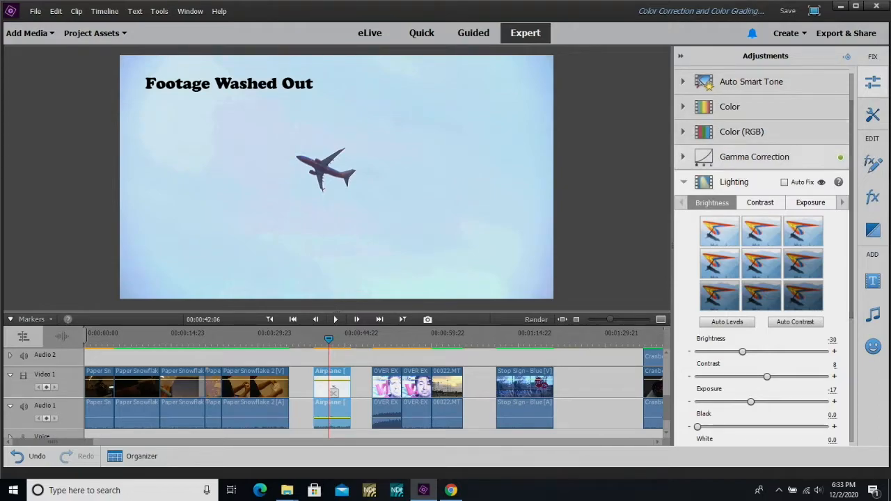
Compare the airplane clip with and without its Gamma Correction, leaving the correction switched on
left_click(755, 157)
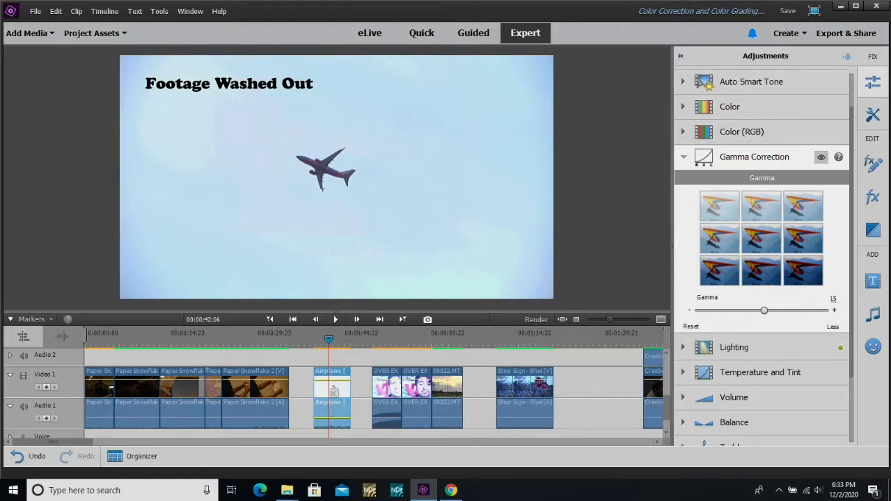
left_click(821, 157)
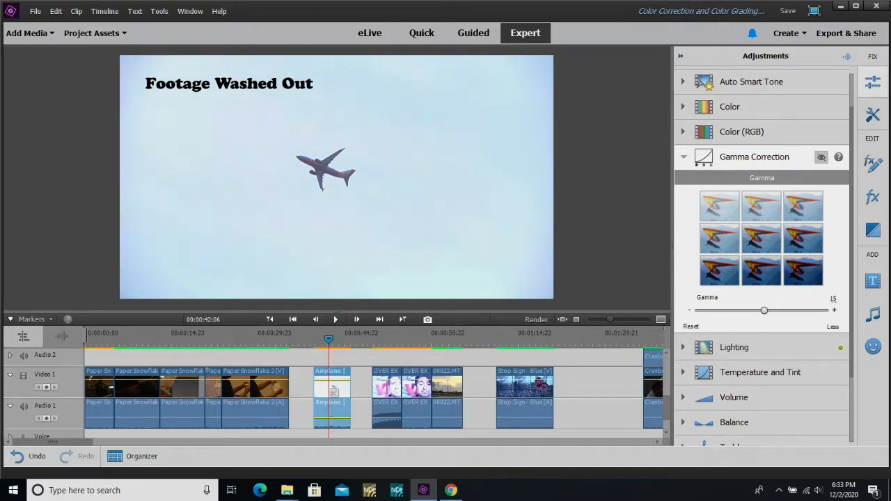
left_click(821, 158)
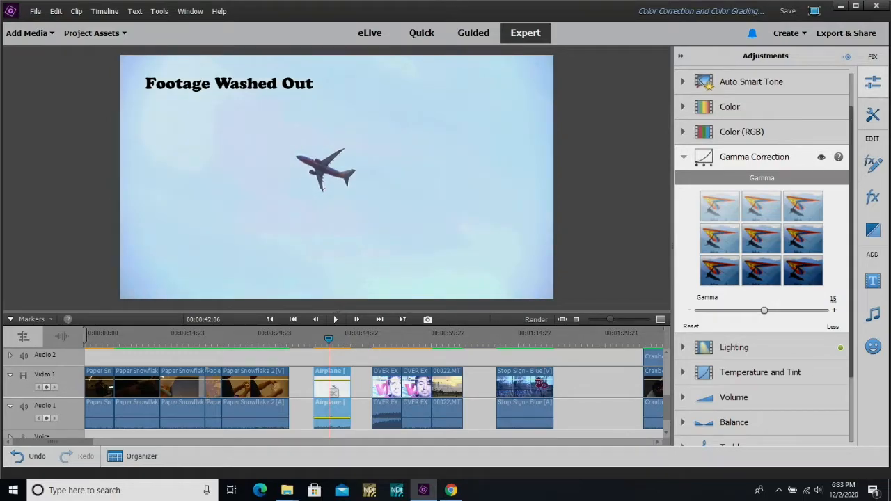
Set the Black level in the airplane clip's Lighting adjustment to 11
scroll(762, 258, "down", 2)
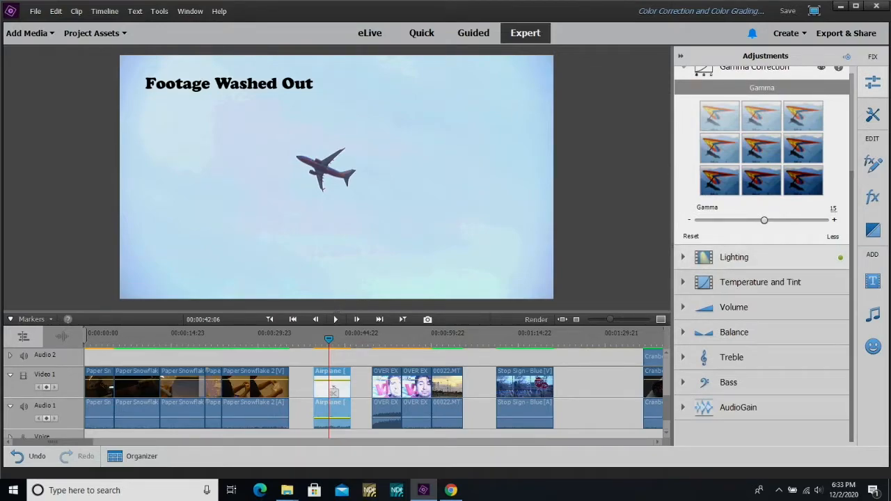
left_click(733, 257)
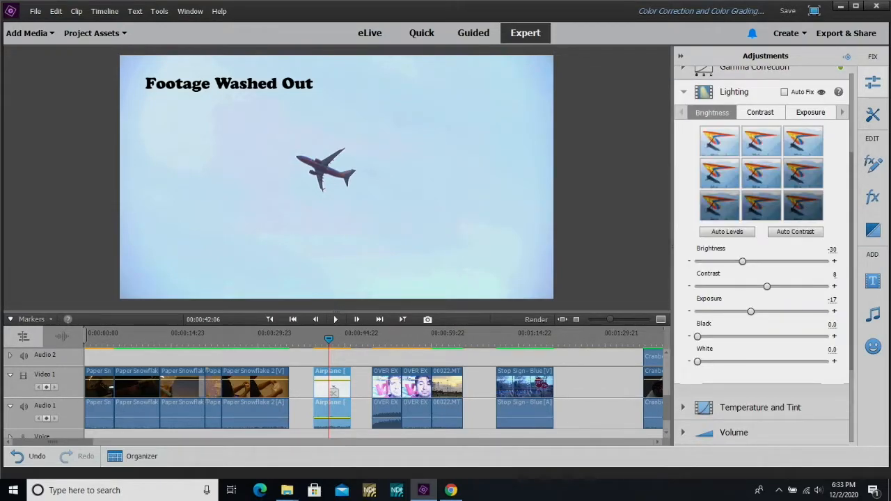
mouse_move(698, 337)
left_mouse_down()
mouse_move(742, 336)
mouse_move(711, 336)
left_mouse_up()
Move the playhead to 00:01:02:16 in the too-bright street clip and show the detailed Lighting settings for that clip
left_click(441, 336)
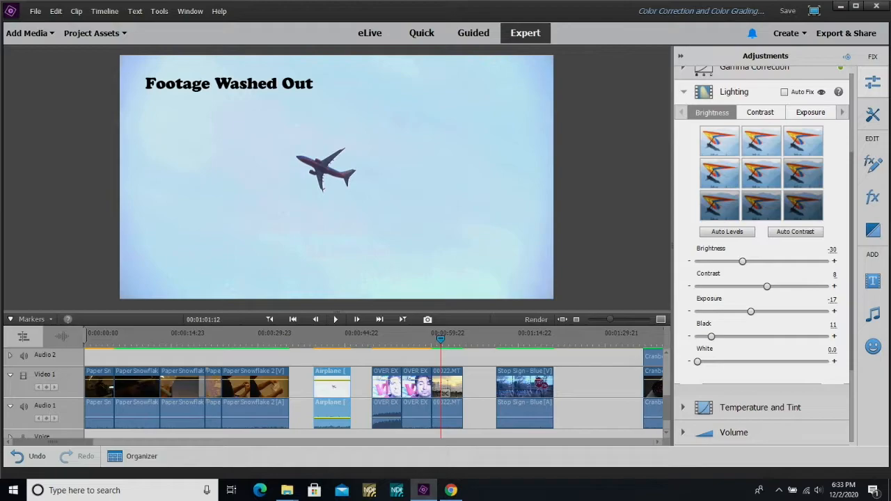
left_click_drag(440, 339, 447, 339)
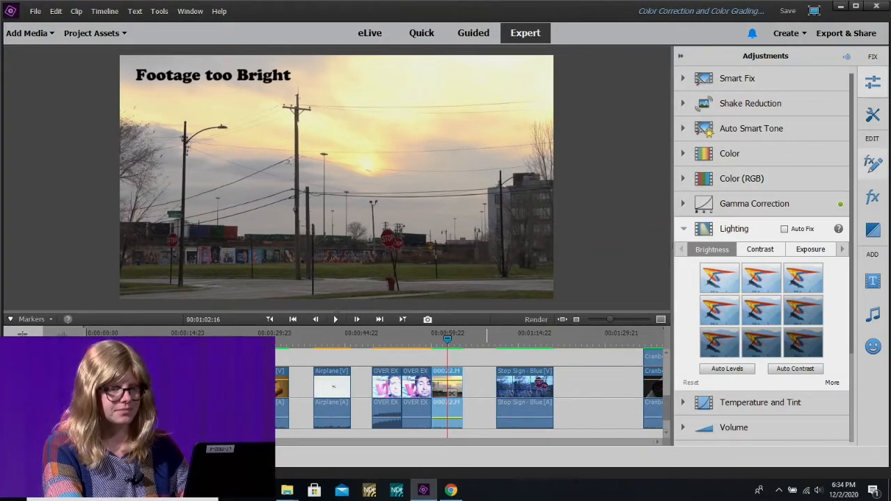
scroll(763, 257, "down", 2)
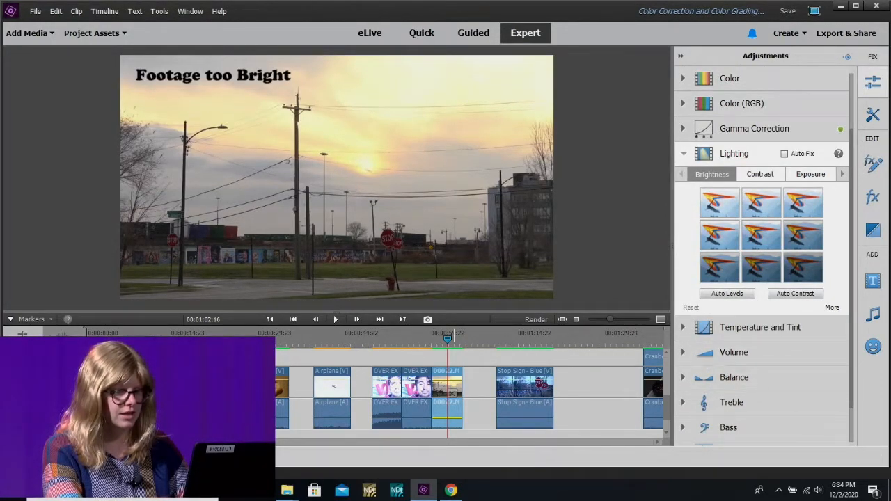
left_click(873, 82)
left_click(873, 83)
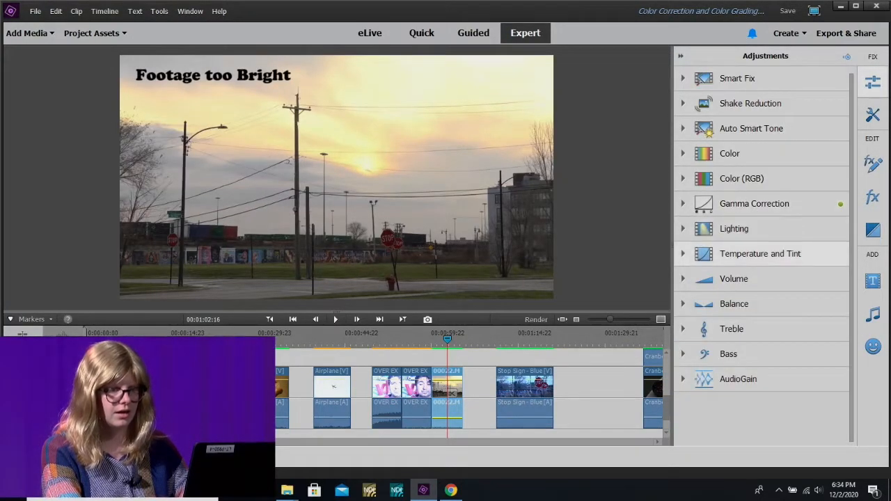
left_click(733, 228)
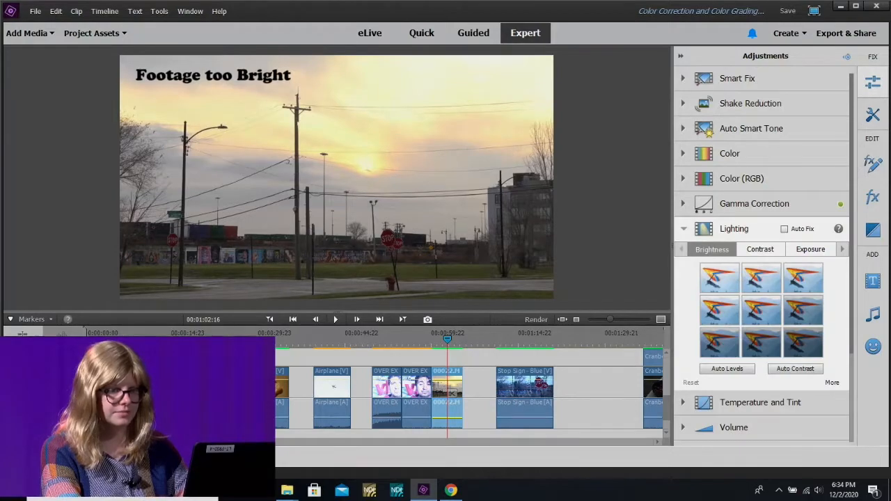
scroll(763, 279, "down", 4)
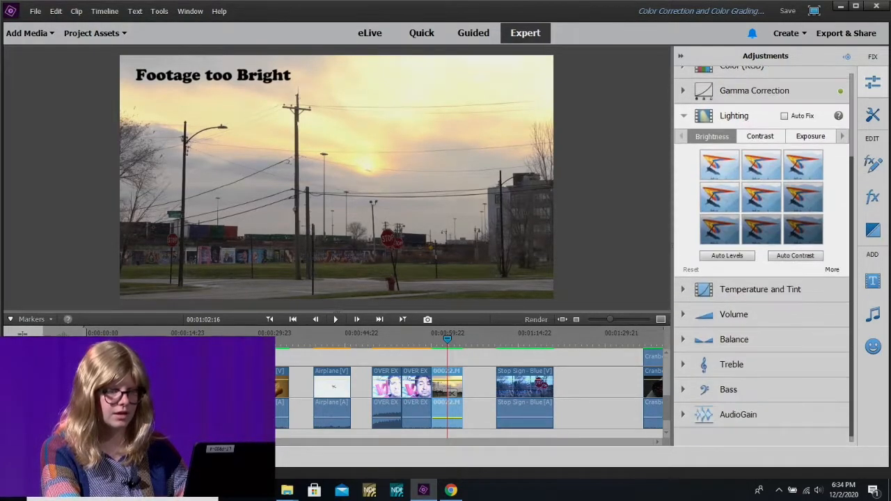
left_click(832, 269)
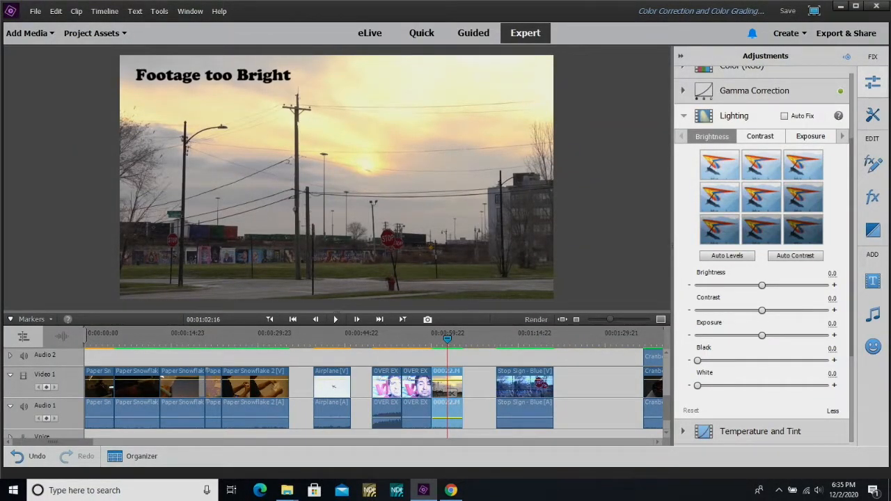
Set the too-bright street clip's Lighting to Brightness -40, Contrast -45 and Black 0
left_click_drag(761, 285, 736, 285)
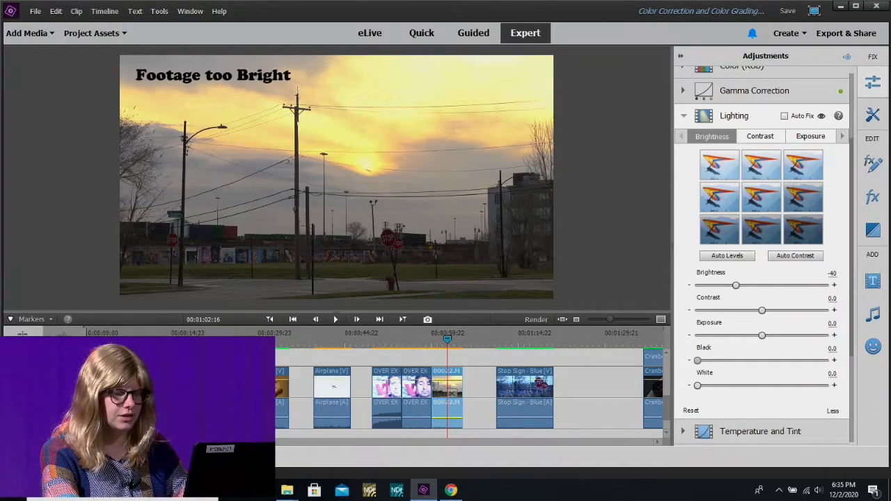
mouse_move(698, 360)
left_mouse_down()
mouse_move(710, 359)
mouse_move(697, 360)
left_mouse_up()
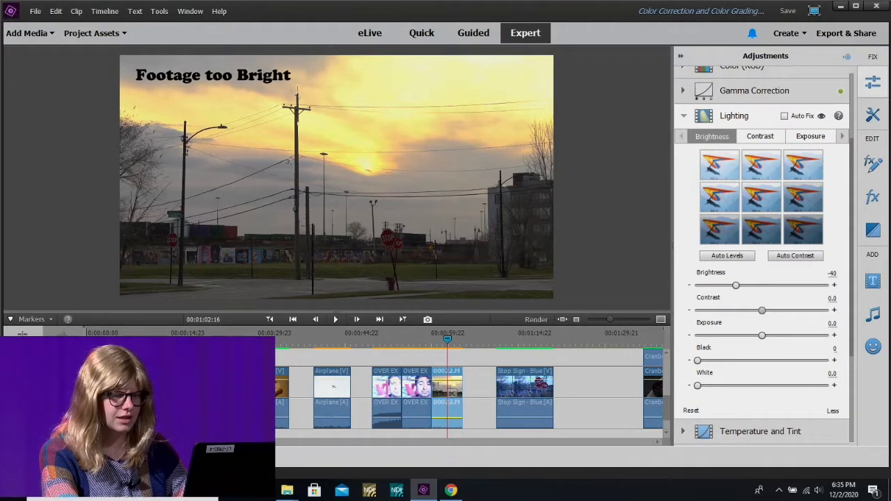
left_click_drag(762, 309, 735, 310)
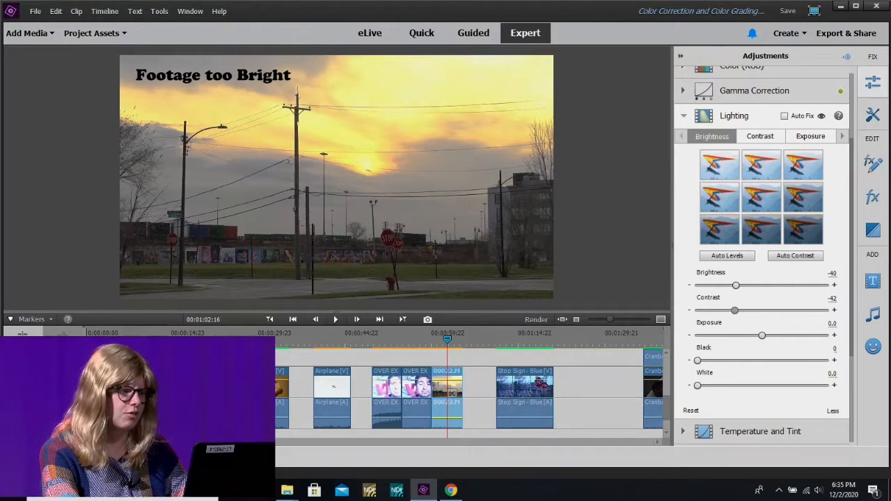
left_click_drag(735, 310, 732, 310)
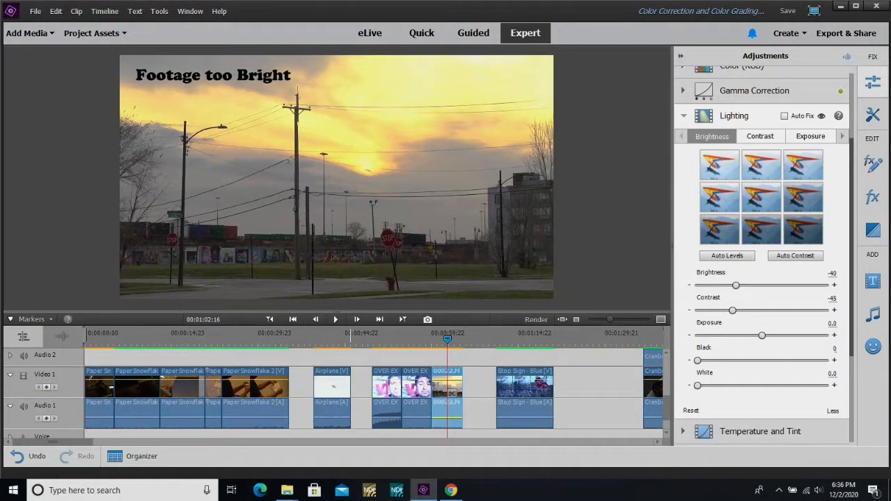
Try a strong Color saturation of 73.2 on the too-bright street clip, then reduce the Saturation to 7.4
scroll(761, 257, "up", 3)
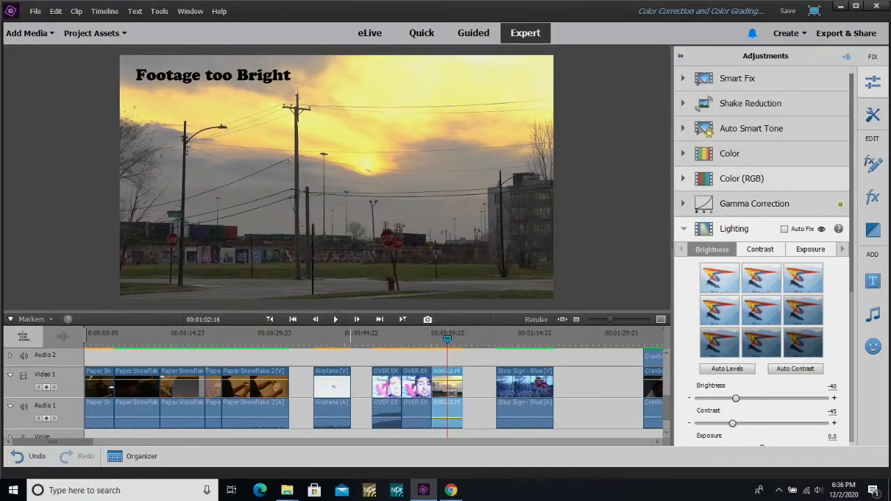
left_click(741, 179)
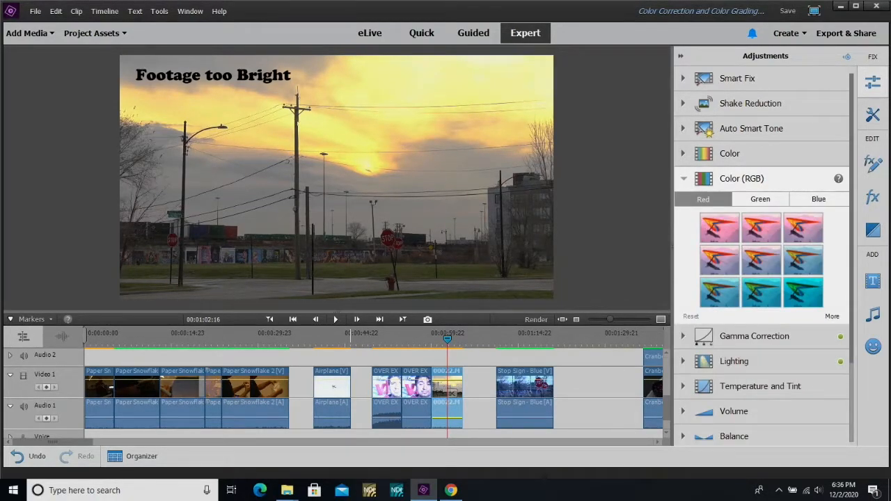
left_click(741, 178)
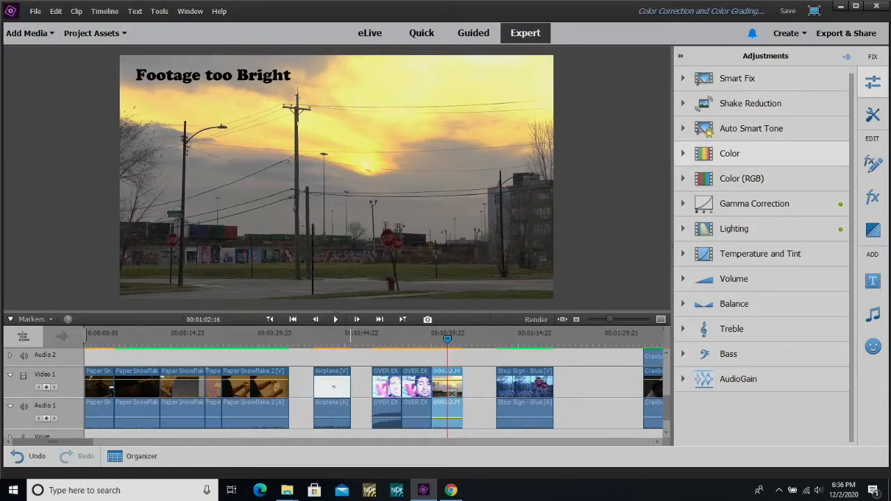
left_click(729, 153)
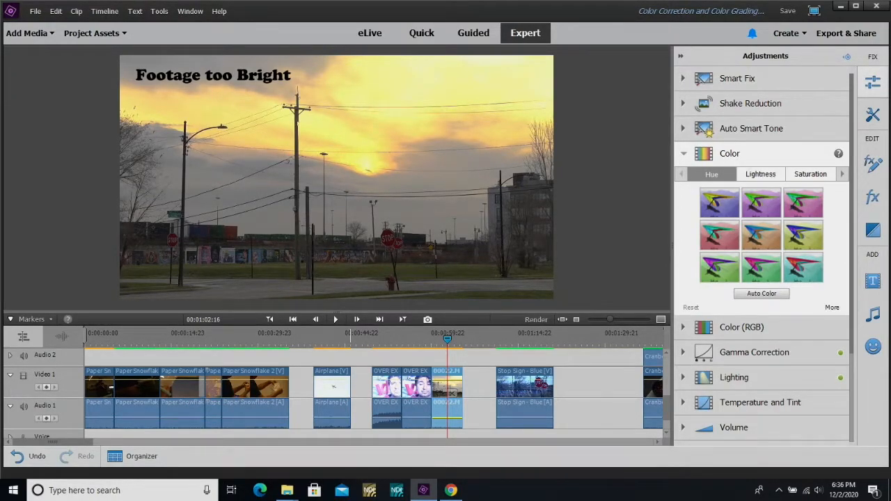
left_click(831, 307)
scroll(762, 258, "down", 5)
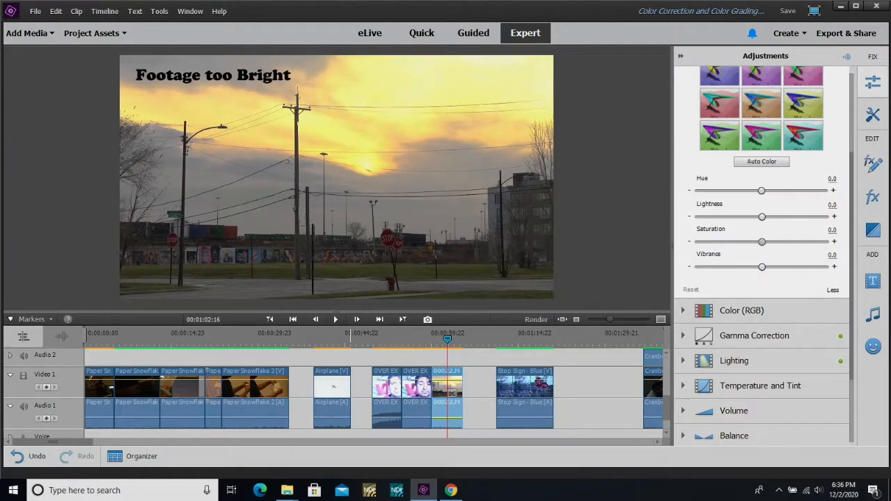
left_click_drag(762, 242, 809, 242)
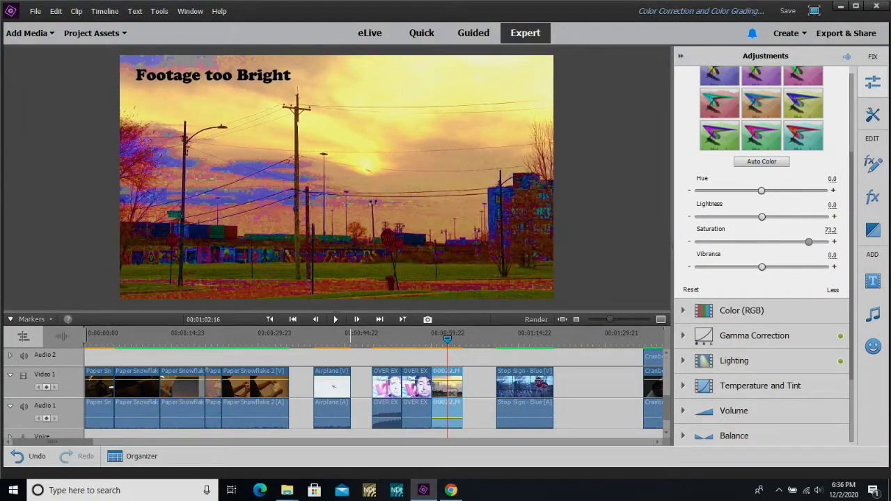
left_click_drag(808, 242, 766, 242)
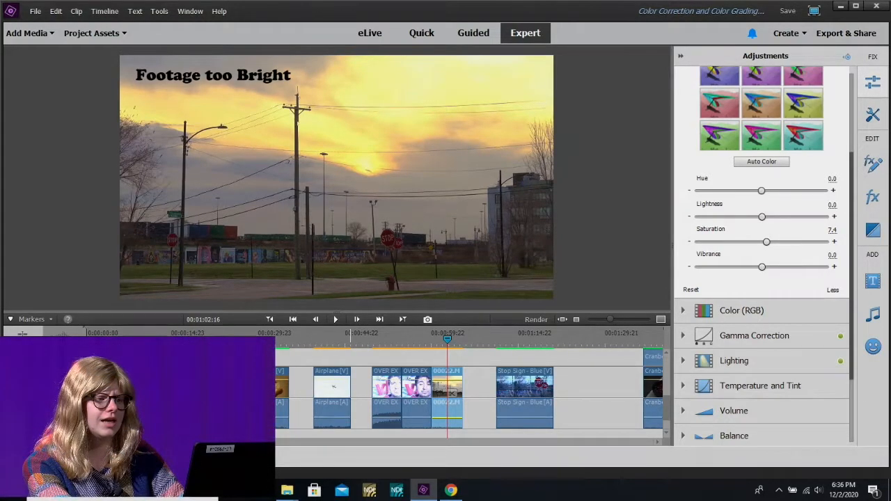
Compare the too-bright street clip repeatedly with and without its Lighting adjustment, leaving the adjustment switched on
scroll(762, 244, "up", 3)
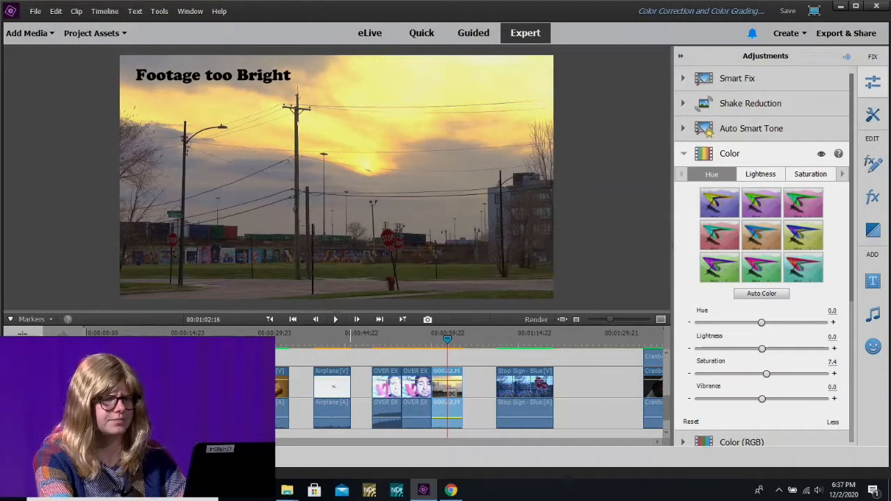
left_click_drag(851, 278, 852, 417)
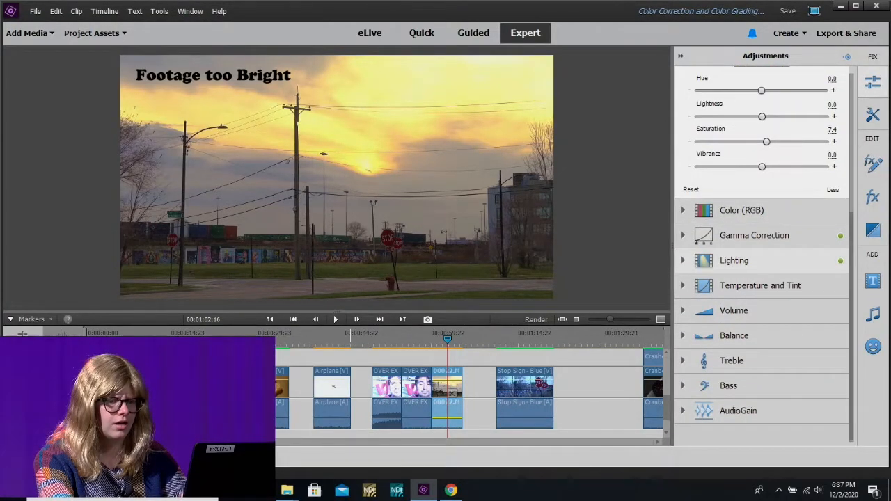
left_click(734, 261)
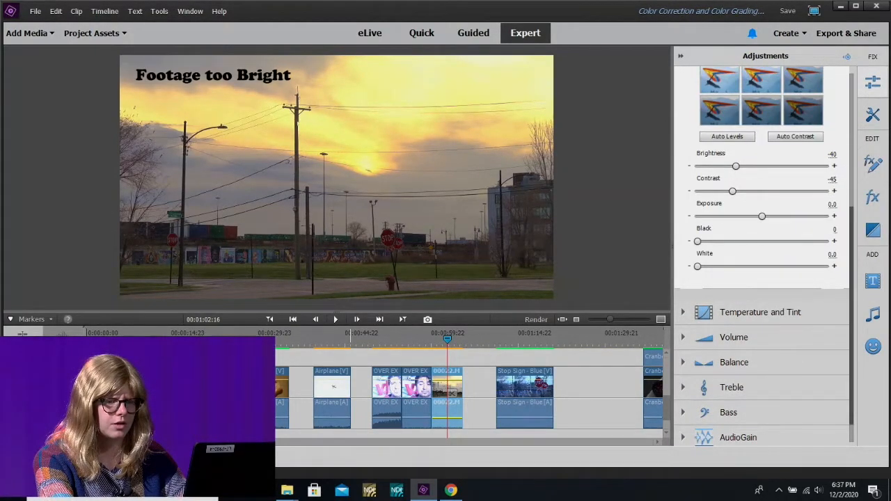
scroll(763, 258, "up", 4)
scroll(762, 258, "up", 1)
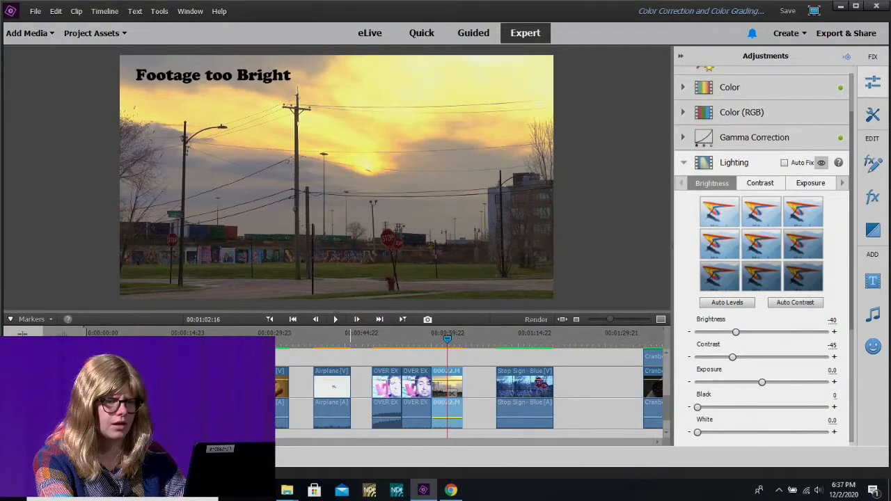
left_click(822, 162)
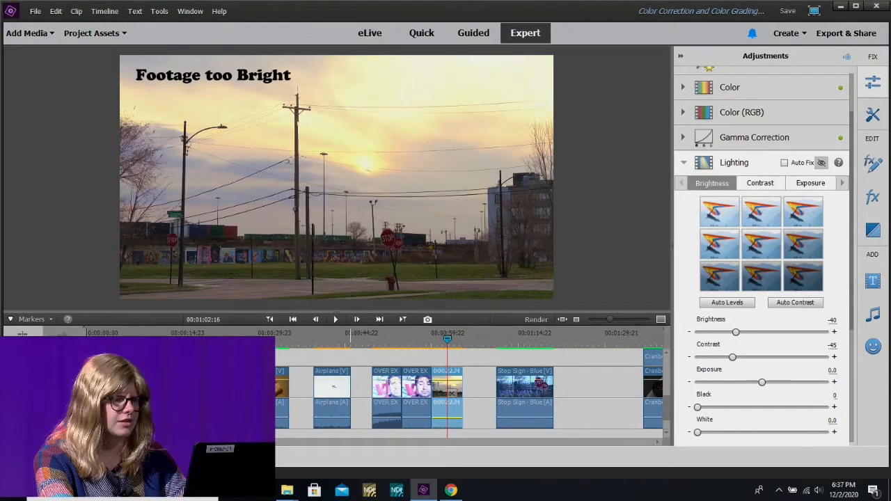
left_click(822, 162)
left_click(822, 163)
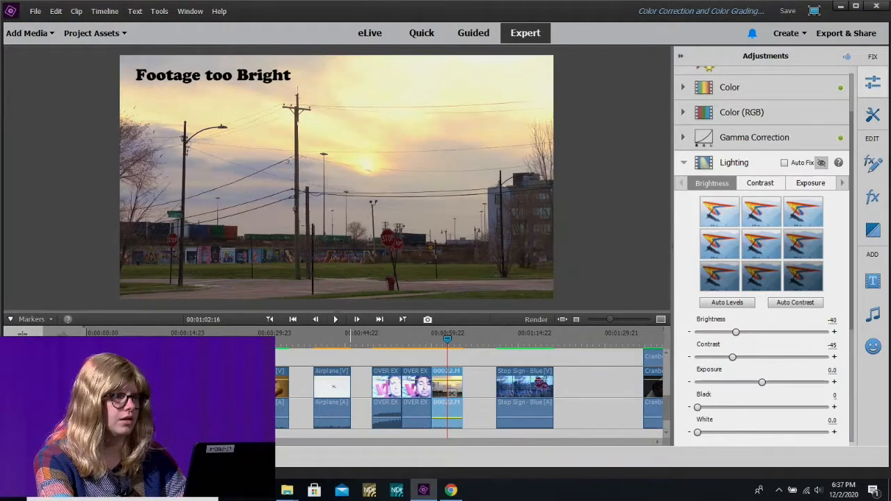
left_click(822, 163)
left_click(821, 163)
left_click(821, 162)
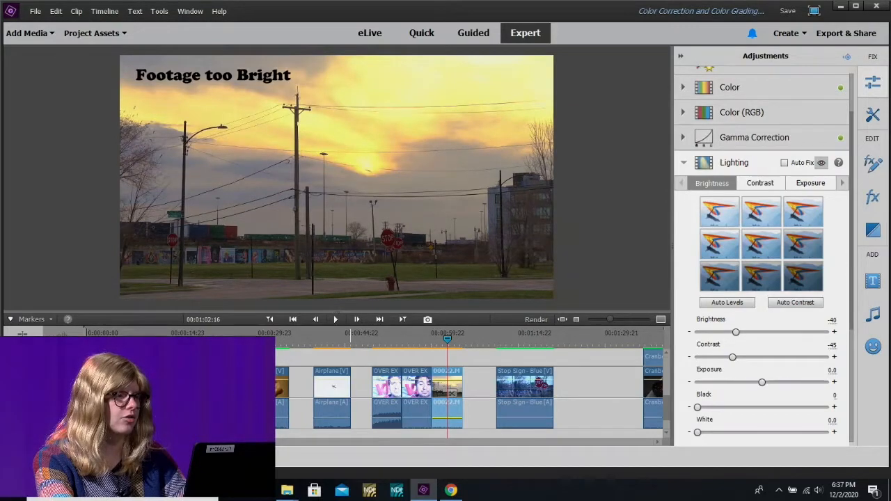
left_click(821, 162)
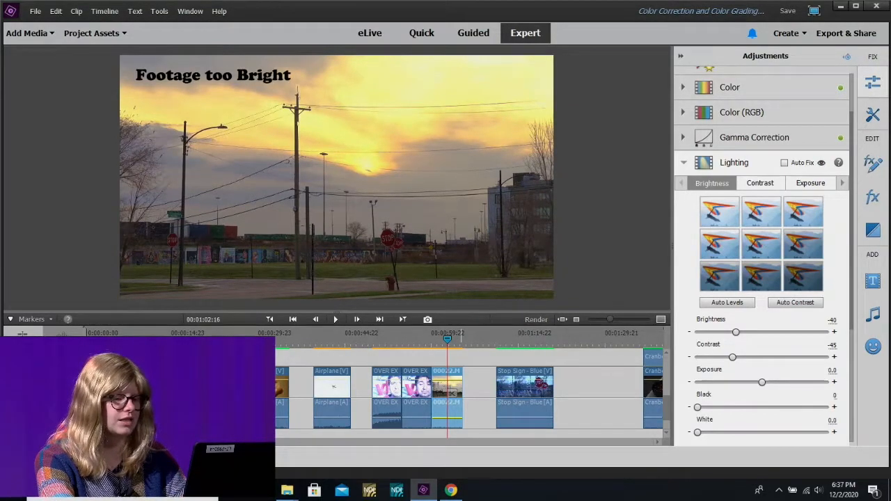
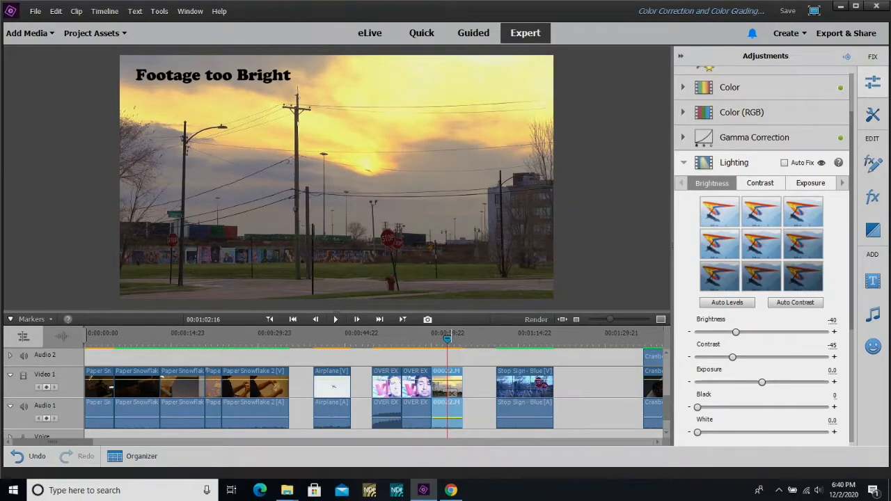
Move the playhead to 00:01:15:20 and select the too-blue stop sign clip for adjustment
left_click_drag(448, 337, 443, 337)
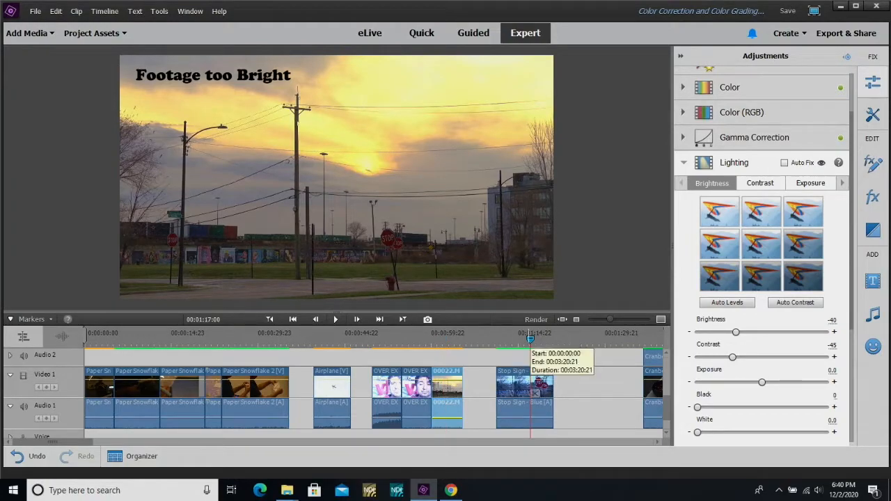
left_click(523, 336)
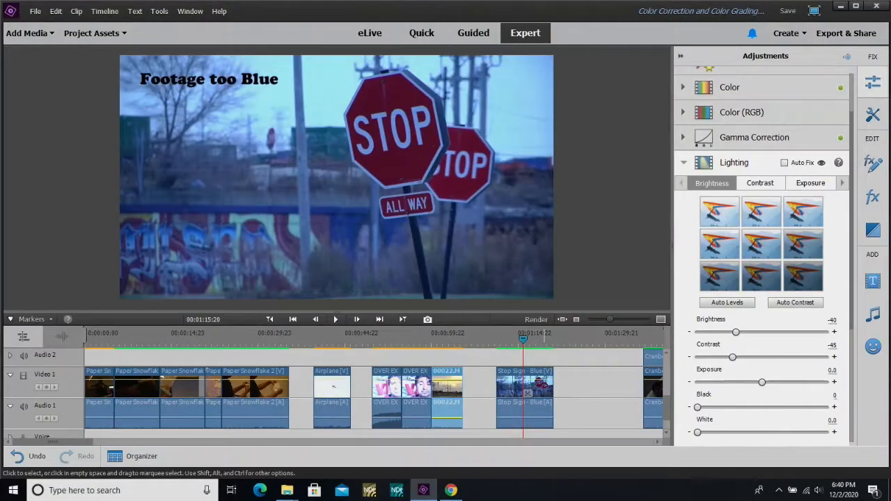
left_click(536, 383)
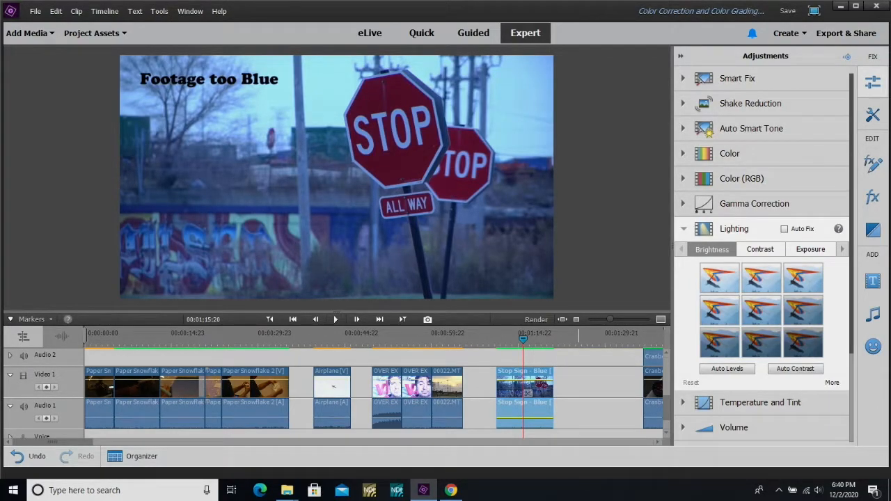
Warm the too-blue stop sign clip with Temperature 55 and Tint 23, trying a strongly negative Tint of -85 along the way
scroll(763, 255, "down", 5)
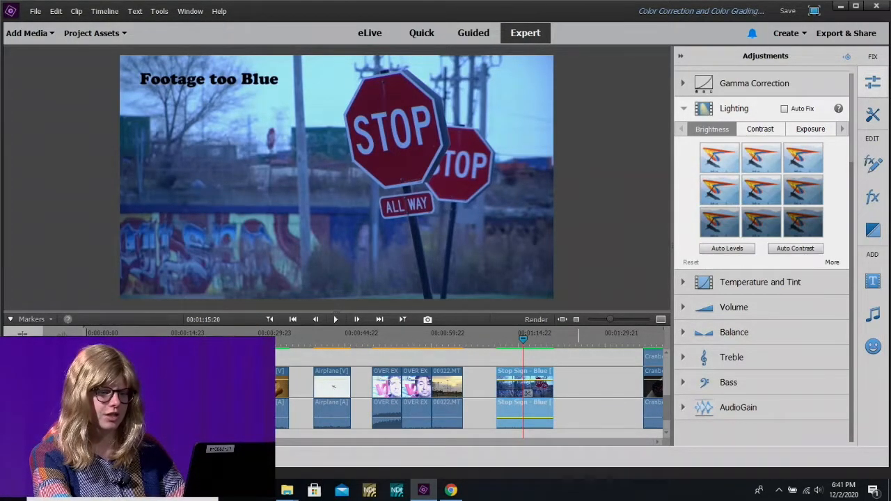
left_click(753, 282)
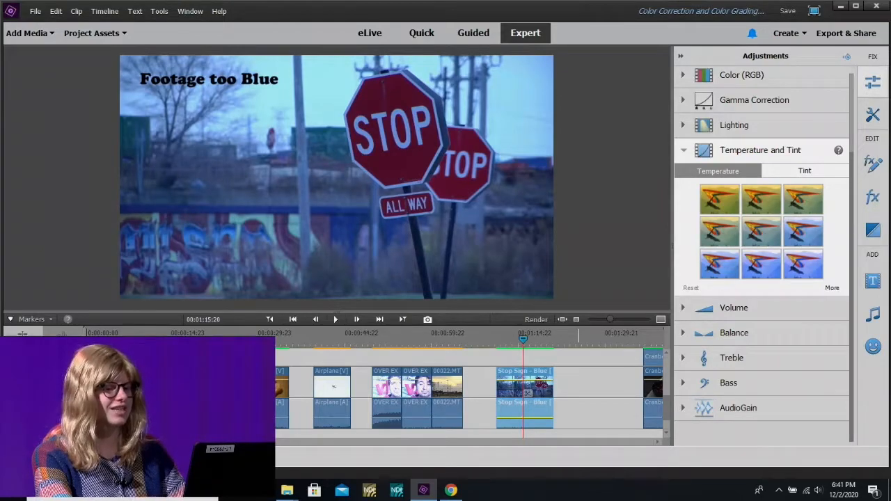
left_click(832, 288)
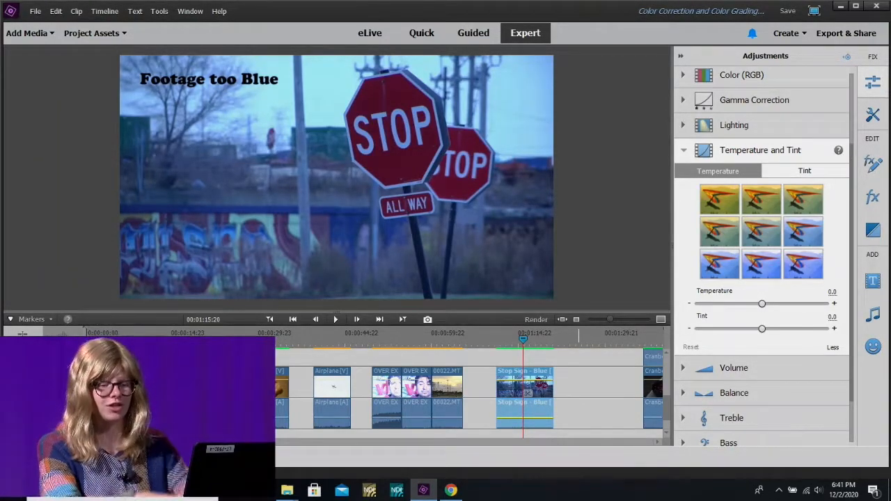
left_click_drag(762, 303, 793, 304)
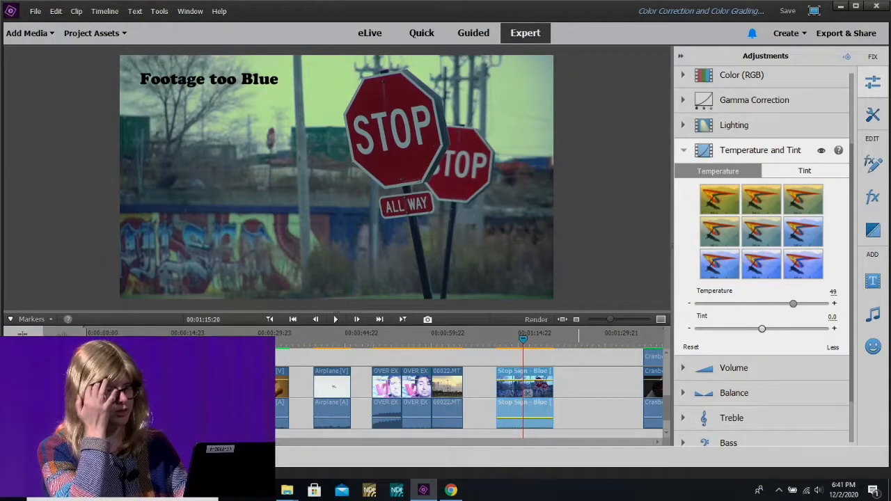
left_click_drag(793, 303, 797, 303)
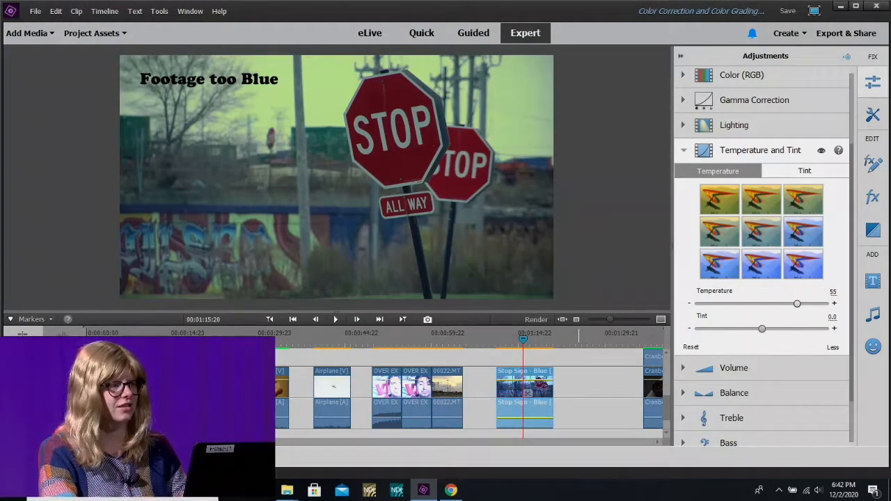
left_click_drag(762, 329, 707, 328)
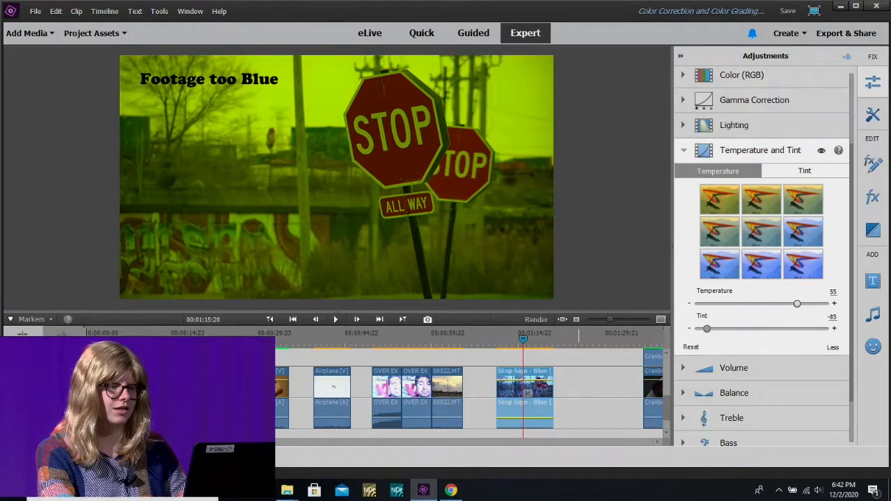
left_click_drag(705, 329, 776, 329)
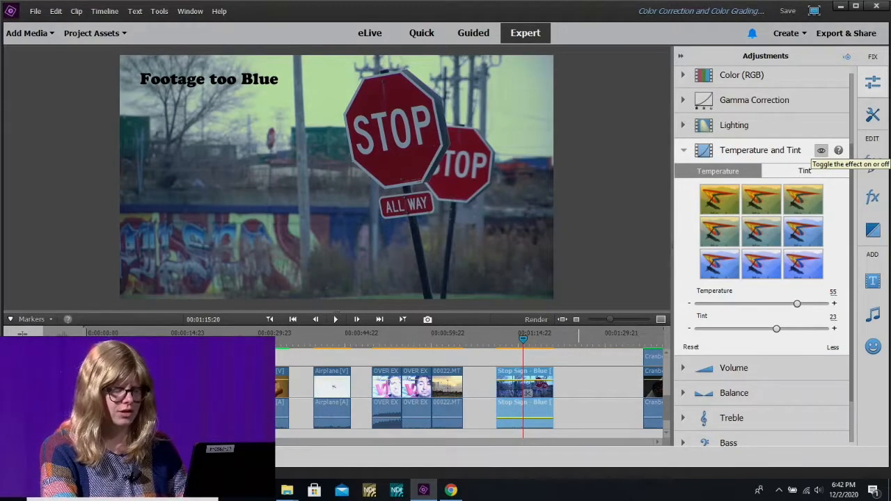
Compare the stop sign clip repeatedly with and without its Temperature and Tint adjustment, leaving the adjustment switched on
left_click(821, 150)
left_click(822, 150)
left_click(822, 151)
left_click(821, 150)
left_click(821, 151)
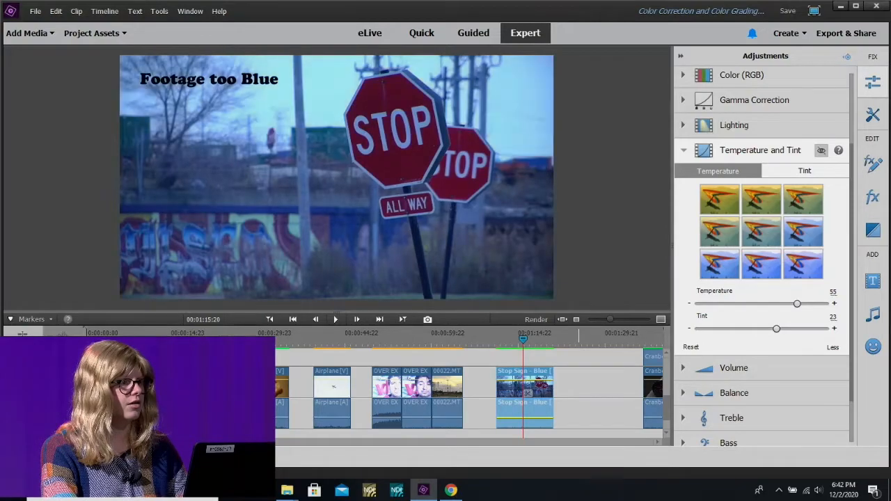
left_click(822, 151)
left_click(821, 150)
left_click(821, 151)
left_click(822, 150)
left_click(822, 150)
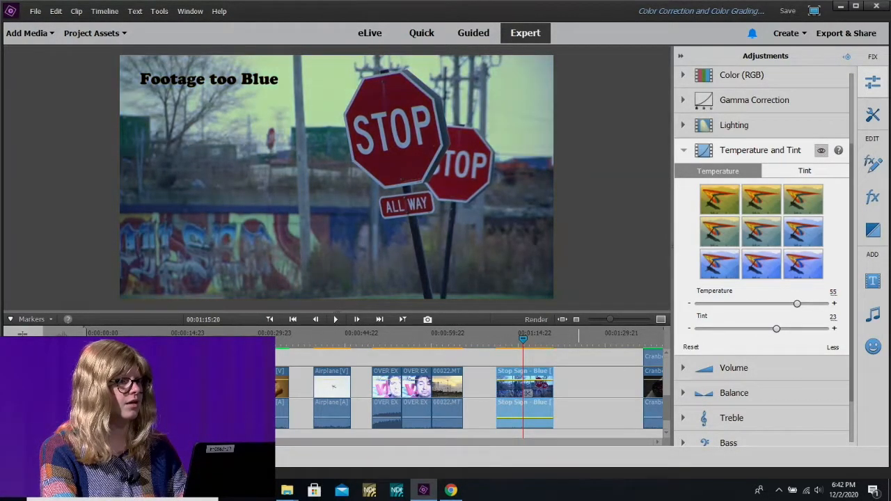
left_click(821, 150)
left_click(821, 150)
left_click(821, 151)
left_click(822, 150)
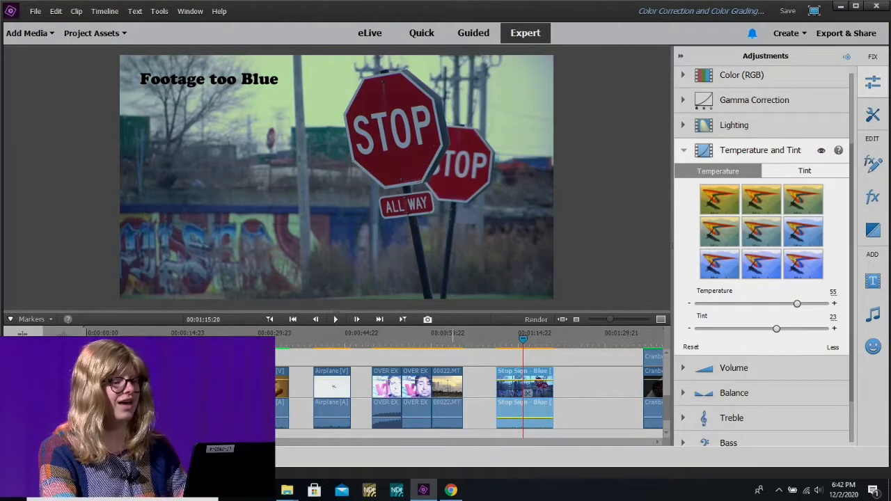
View the too-bright street clip as a reference and set the stop sign clip's Temperature to 68
left_click_drag(523, 339, 442, 338)
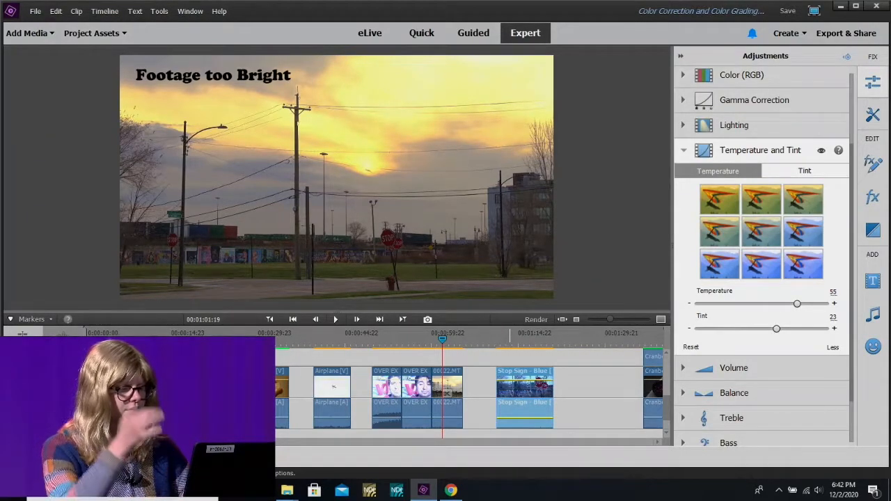
left_click(516, 389)
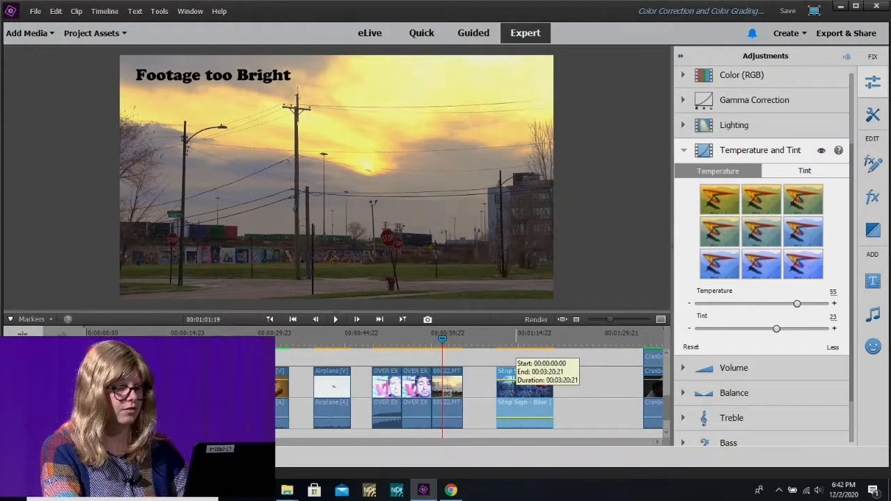
left_click_drag(516, 339, 523, 339)
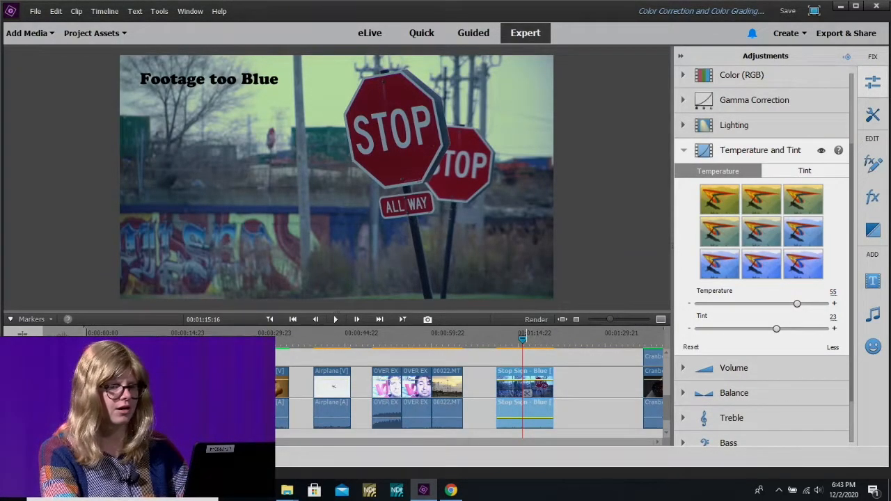
left_click_drag(797, 303, 805, 304)
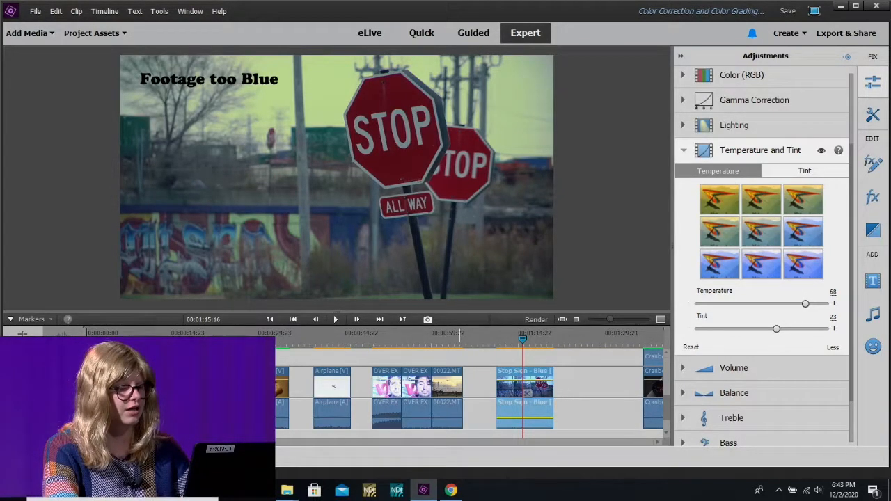
Compare the warmed stop sign clip with the too-bright street clip, returning the playhead to 00:01:14:19
left_click(447, 335)
left_click_drag(447, 339, 458, 339)
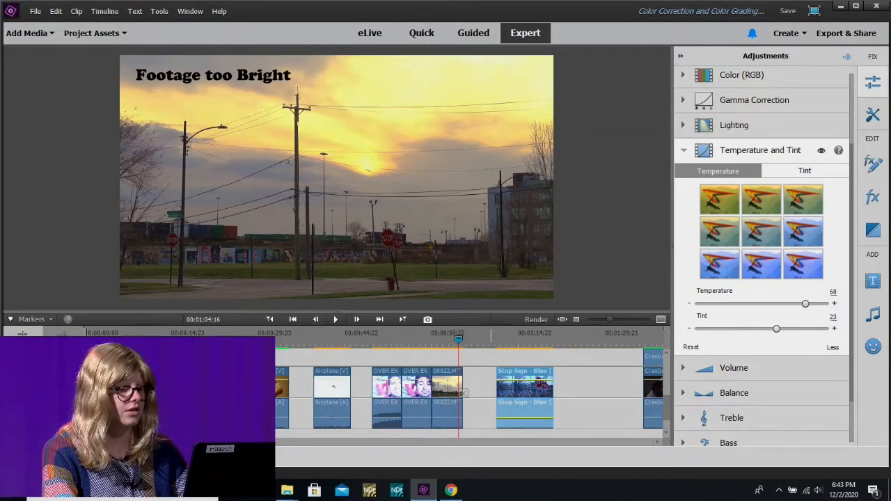
left_click(518, 392)
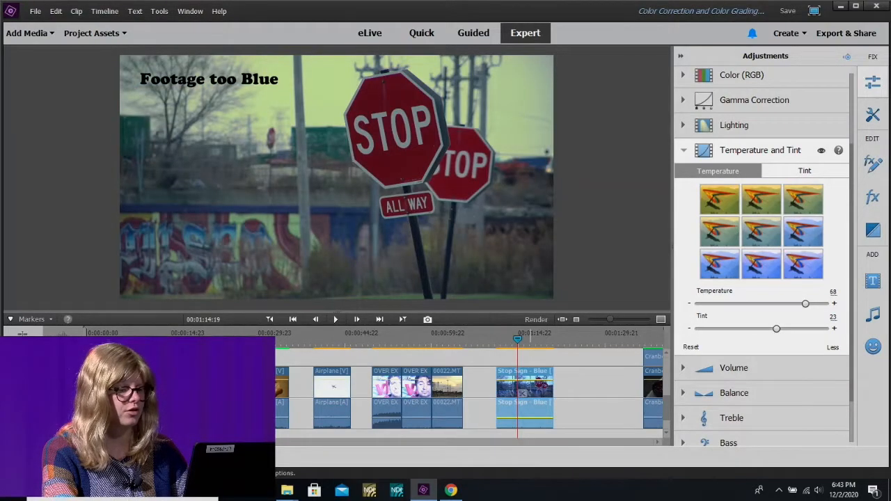
Set the stop sign clip's Lighting Exposure to -32
left_click(734, 125)
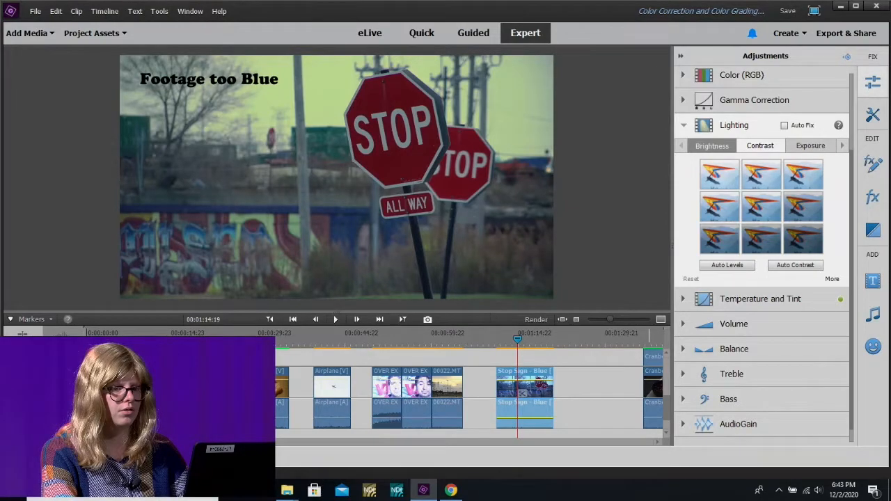
left_click(810, 146)
left_click(832, 279)
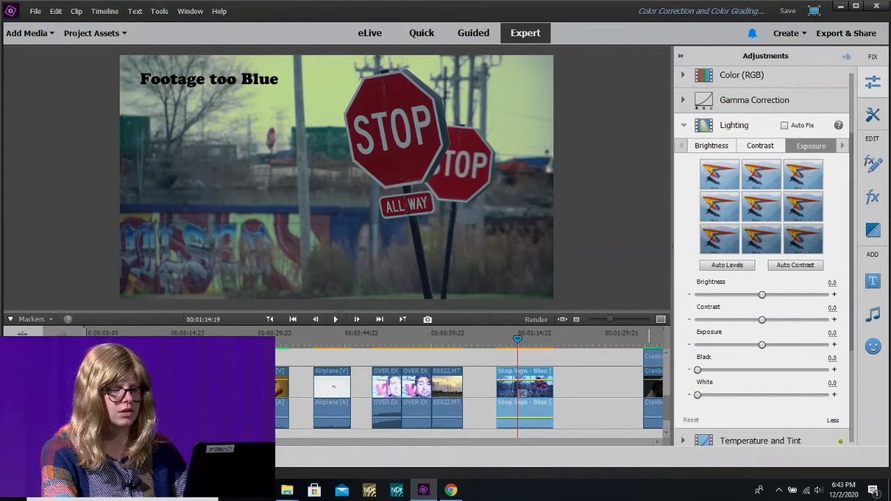
left_click_drag(762, 344, 741, 345)
Check the darkened stop sign clip against the too-bright street clip, ending with no clip selected and the playhead at 00:01:14:19
left_click(450, 336)
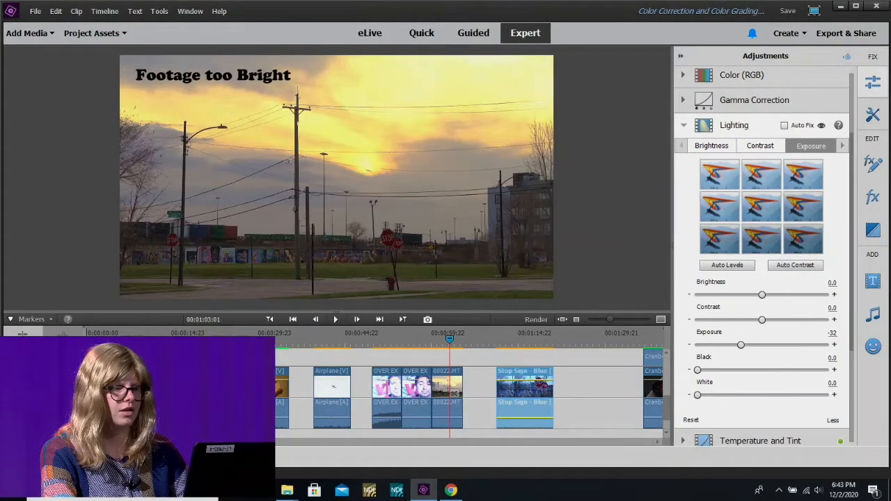
left_click(452, 357)
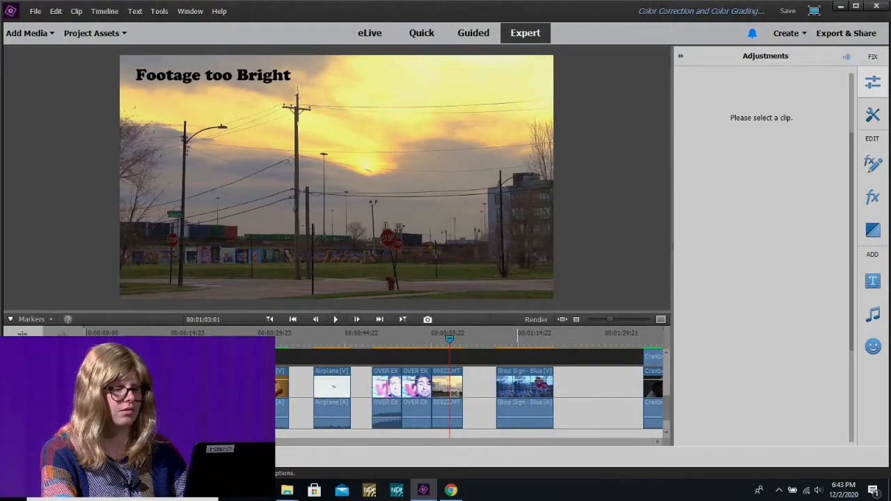
left_click(517, 336)
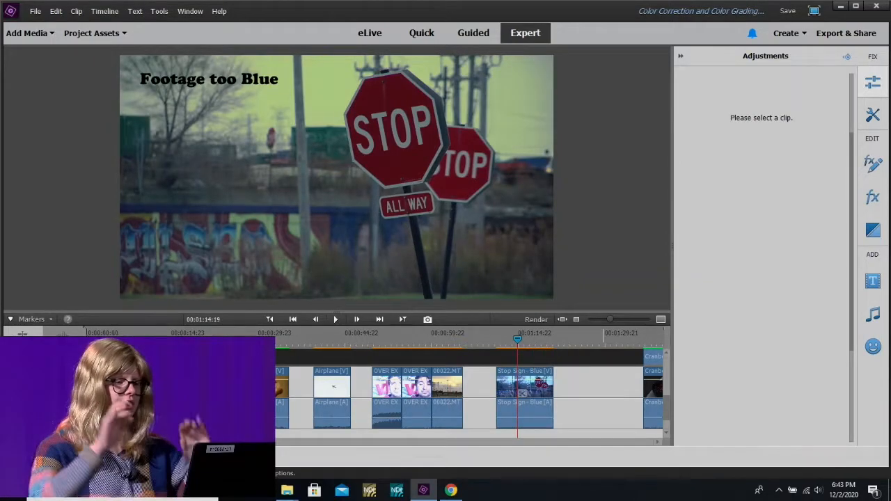
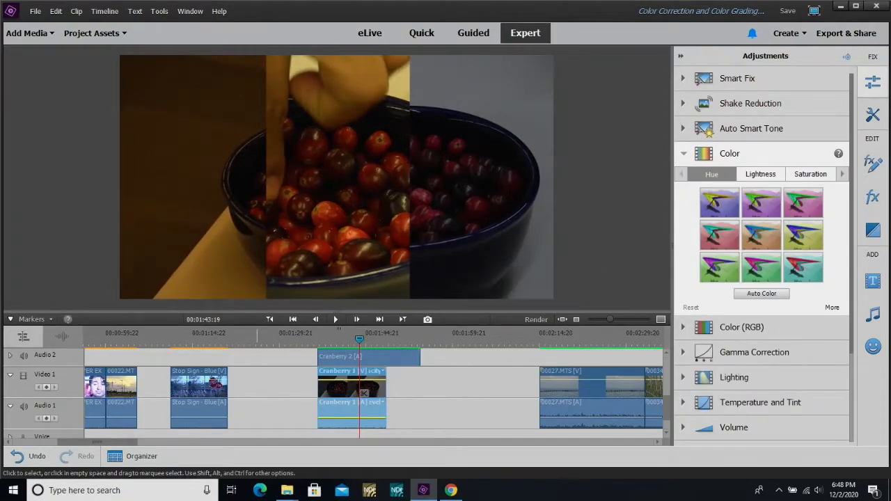
Enlarge the timeline area to show the stacked Cranberry 1, 2 and 3 clips on their tracks
scroll(363, 393, "up", 5)
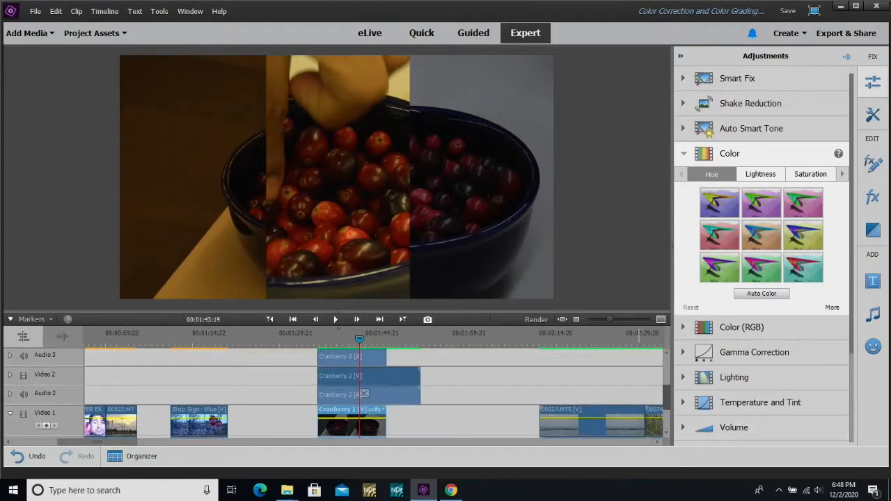
scroll(364, 393, "down", 3)
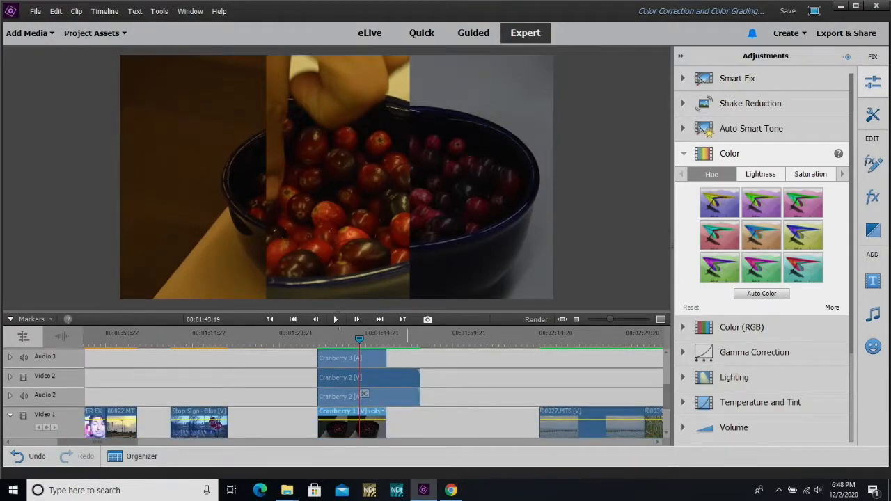
left_click_drag(383, 310, 379, 272)
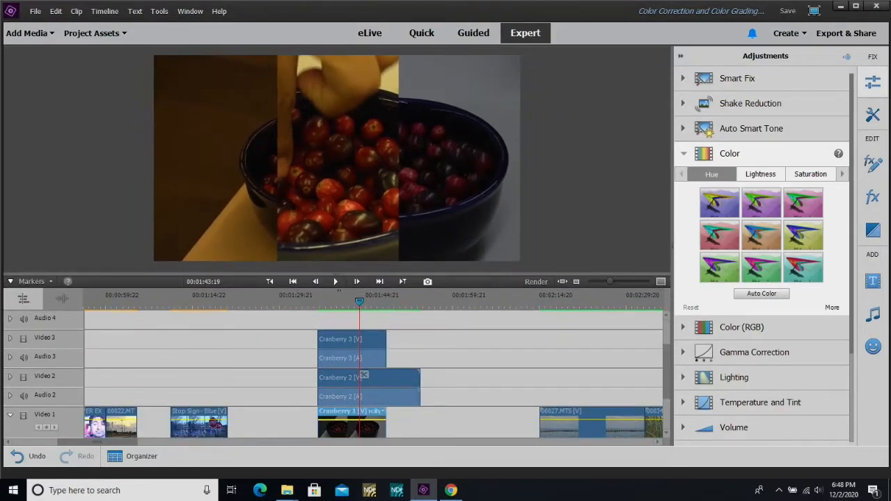
Scrub the stacked Cranberry clips to 00:01:39:01, select Cranberry 3 and compare the picture with the Video 3 track hidden and shown
left_click_drag(360, 301, 343, 301)
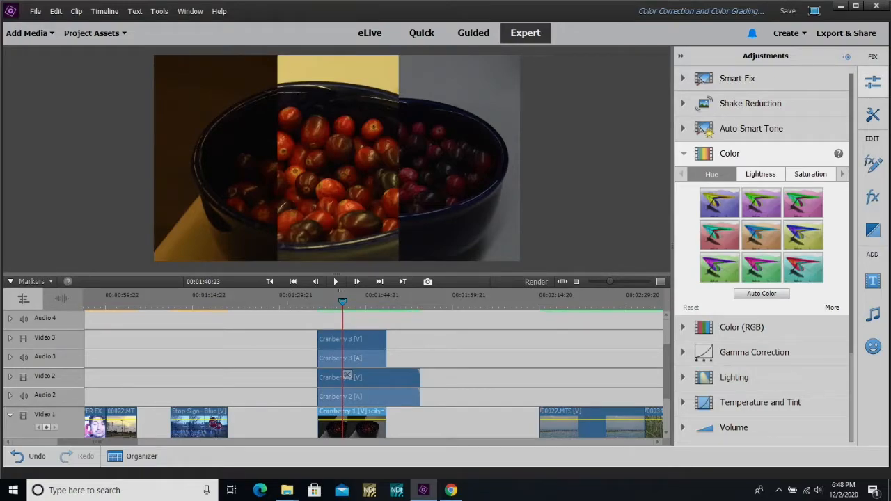
left_click(346, 375)
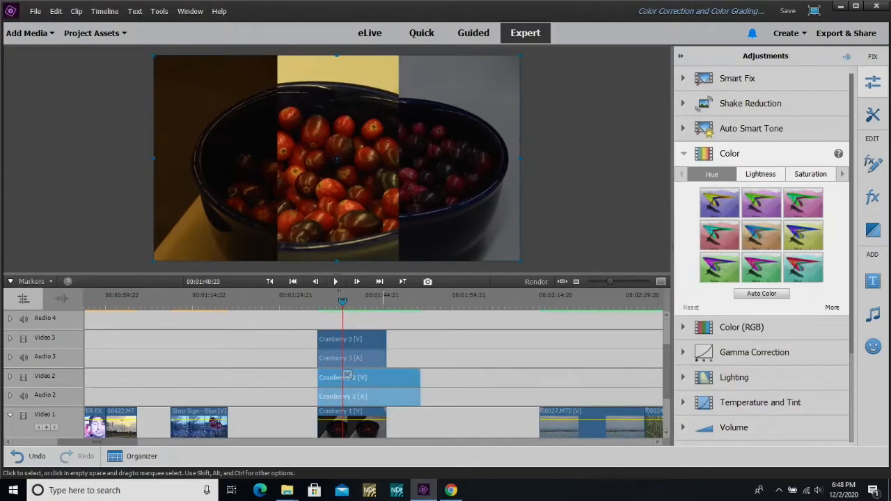
left_click_drag(343, 301, 352, 301)
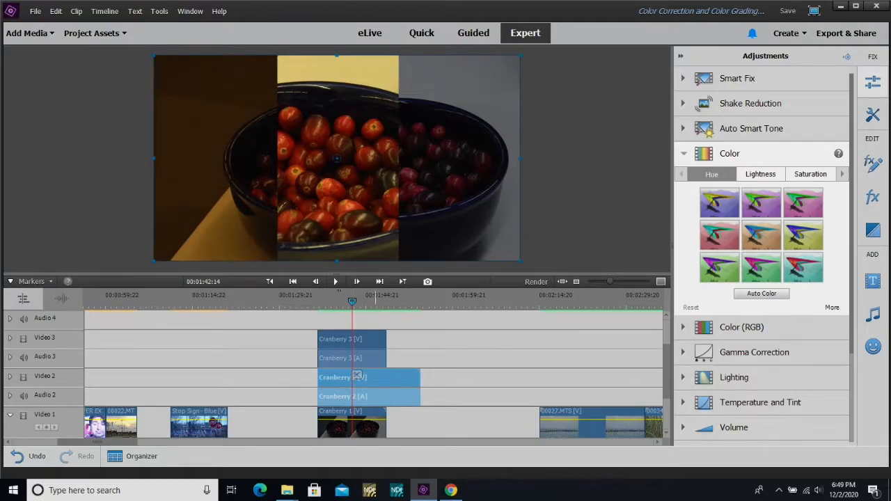
left_click_drag(353, 301, 332, 301)
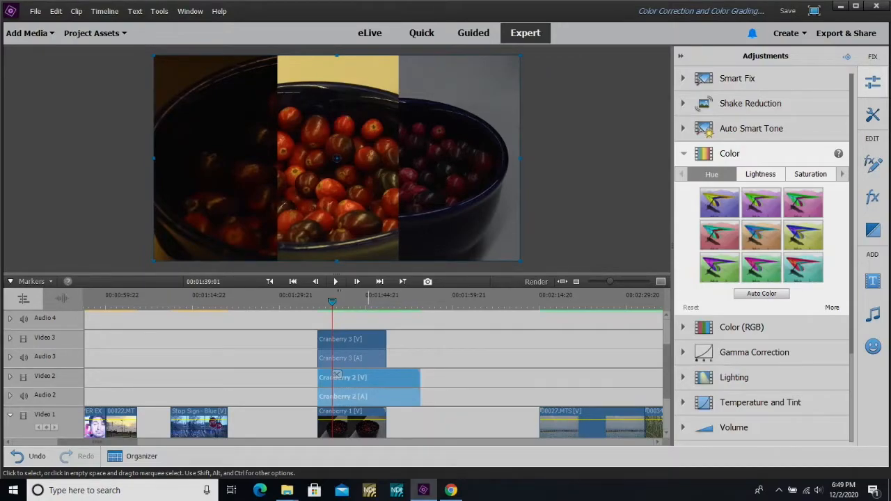
left_click(363, 341)
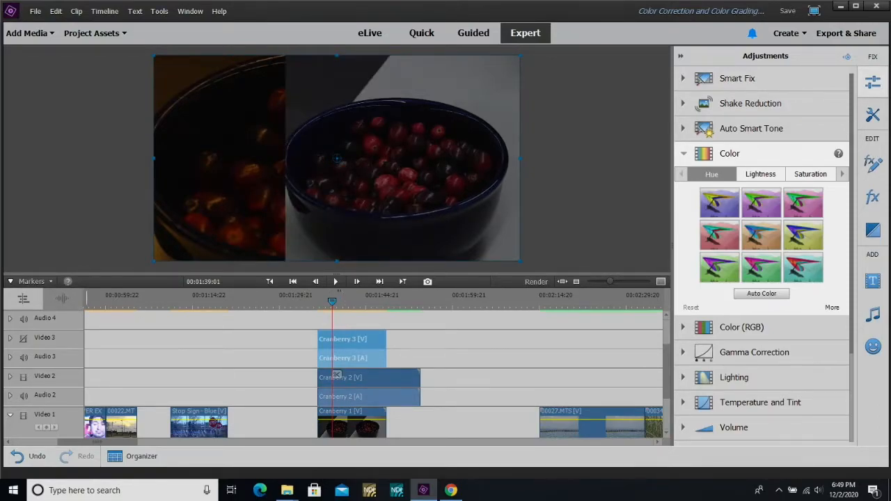
left_click(23, 339)
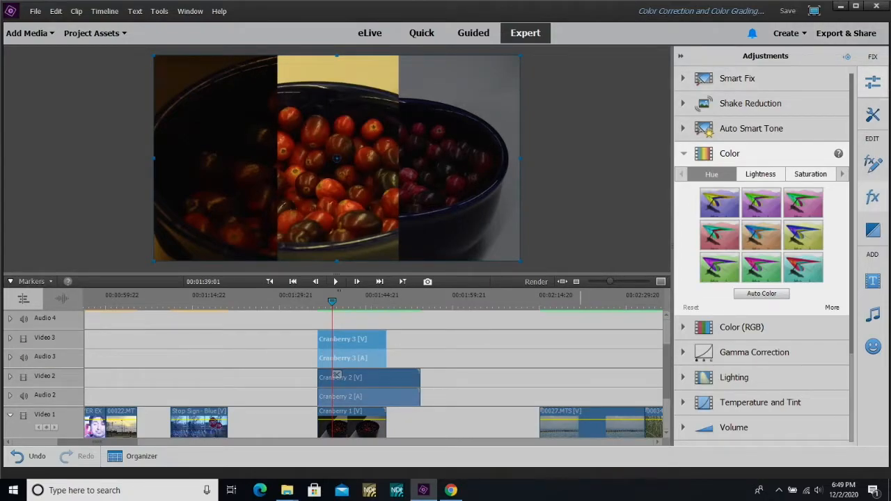
Switch off the Crop effect applied to the Cranberry 3 clip and play the uncropped clip from 00:01:39:01
left_click(873, 197)
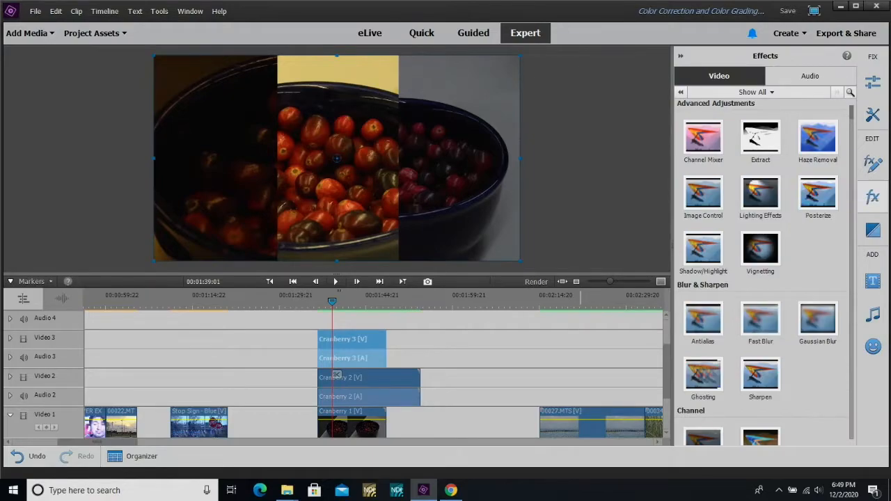
left_click(872, 162)
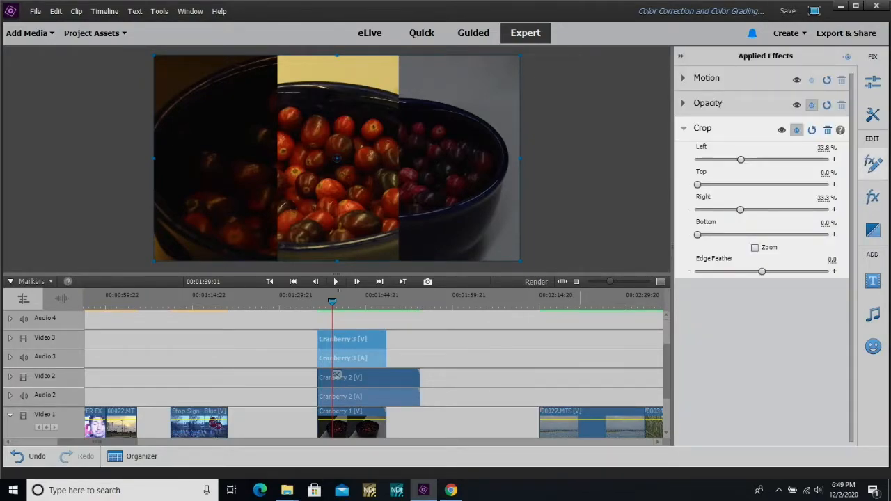
left_click(781, 130)
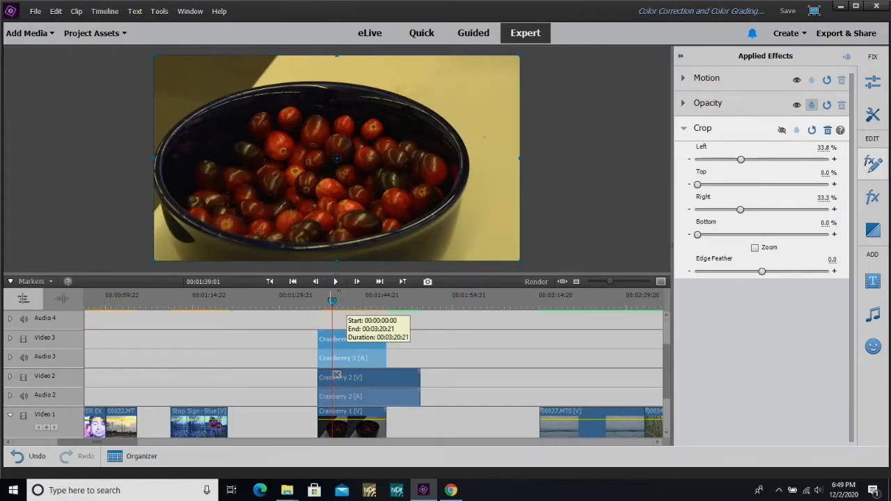
key("space")
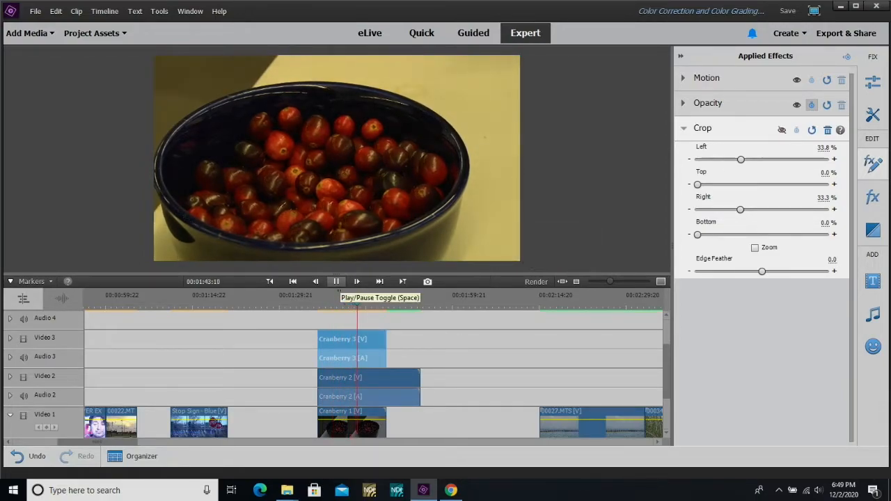
Pause playback at 00:01:44:03 and raise the Tint of the Cranberry 3 clip to 52 in the Temperature and Tint adjustment
left_click(336, 282)
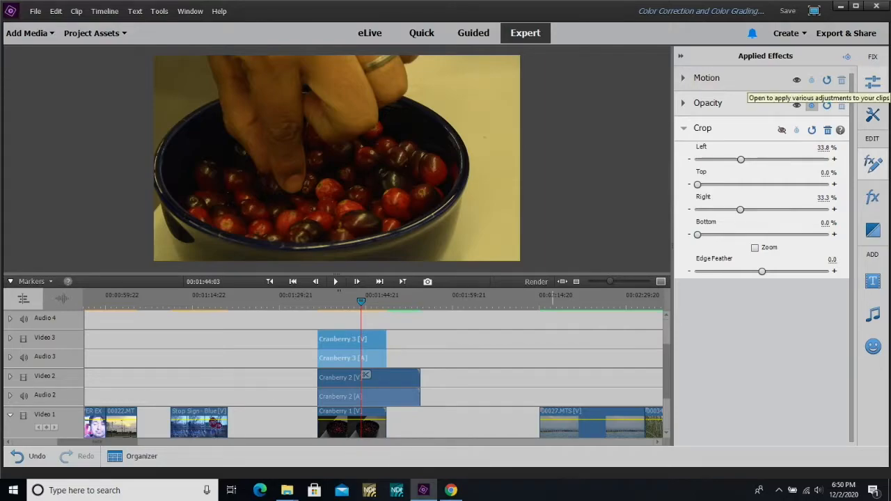
left_click(873, 82)
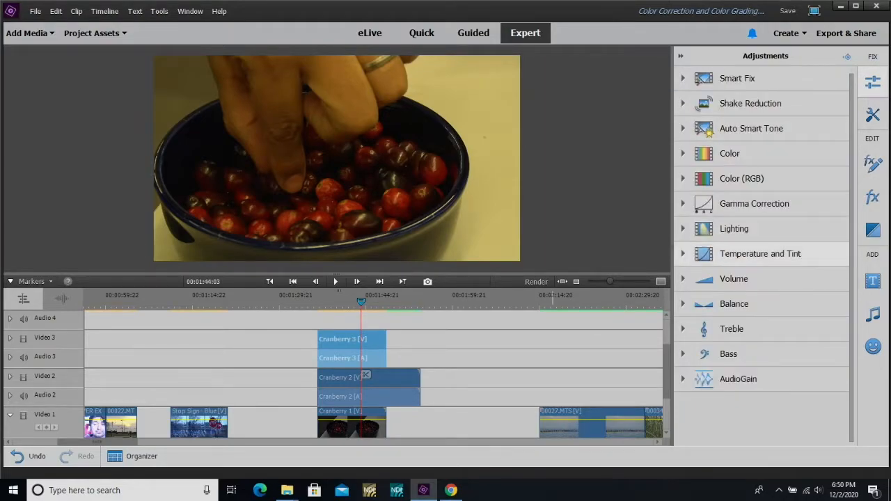
left_click(761, 254)
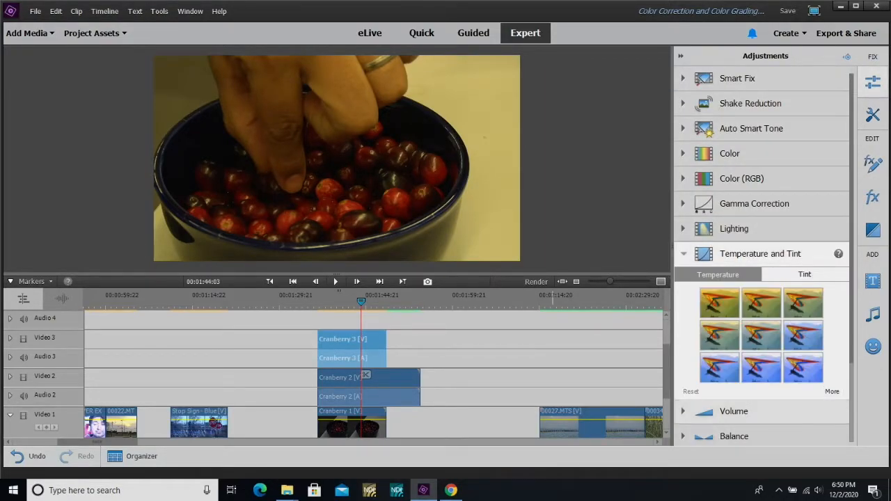
left_click(831, 392)
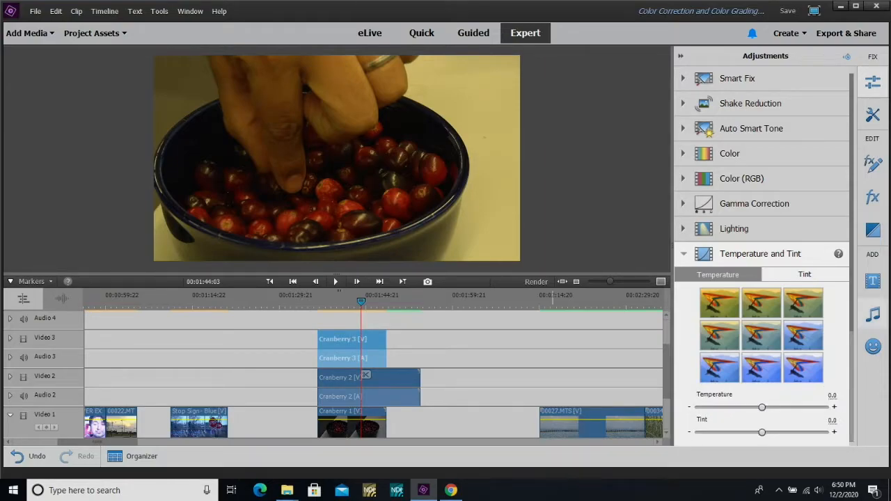
left_click_drag(851, 313, 851, 370)
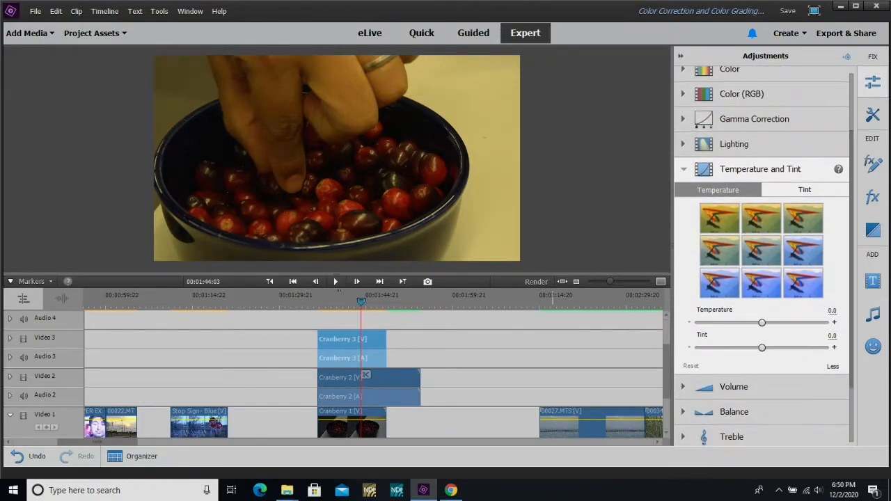
left_click_drag(762, 347, 795, 347)
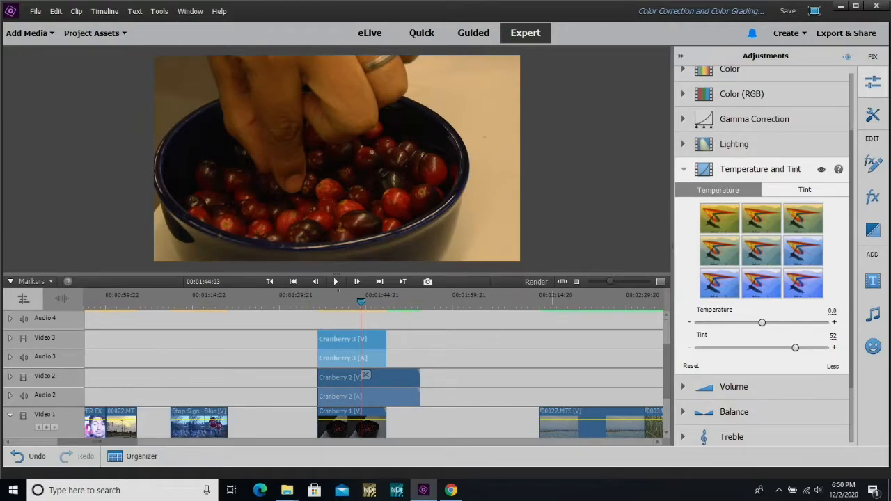
Set the Cranberry 3 clip's Temperature to -19 and its Tint to 46
left_click_drag(761, 322, 742, 322)
left_click(821, 169)
left_click_drag(795, 348, 792, 348)
Compare the Cranberry 3 picture with the Temperature and Tint adjustment off and on, leaving it on
left_click(822, 170)
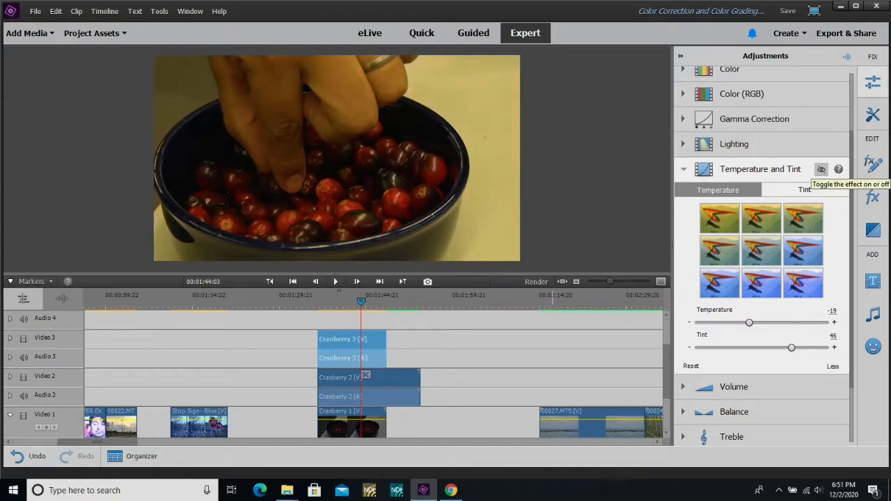
left_click(822, 169)
left_click(821, 169)
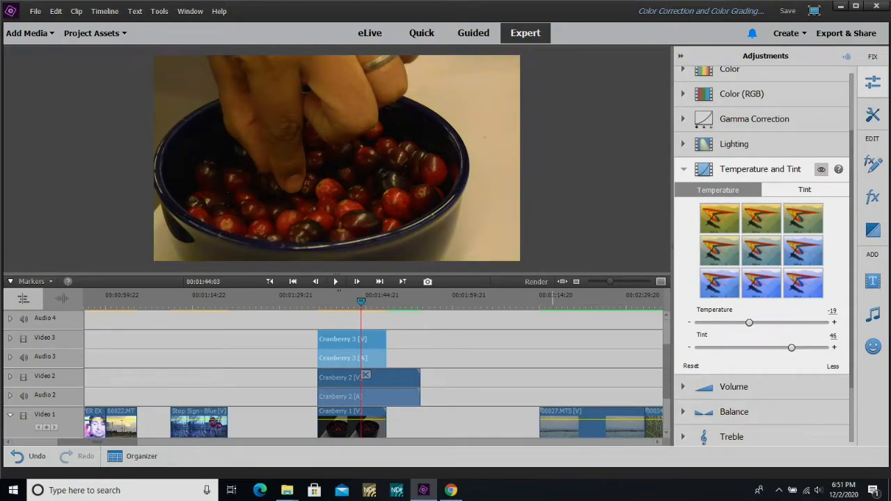
left_click(822, 169)
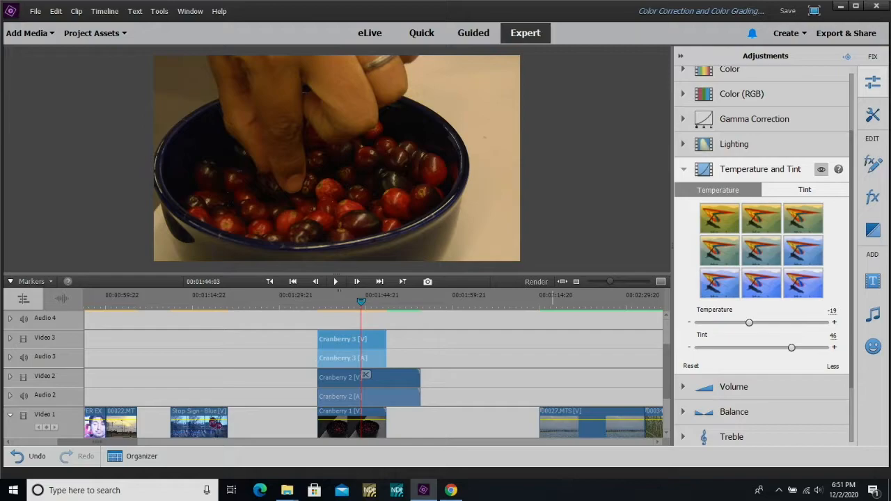
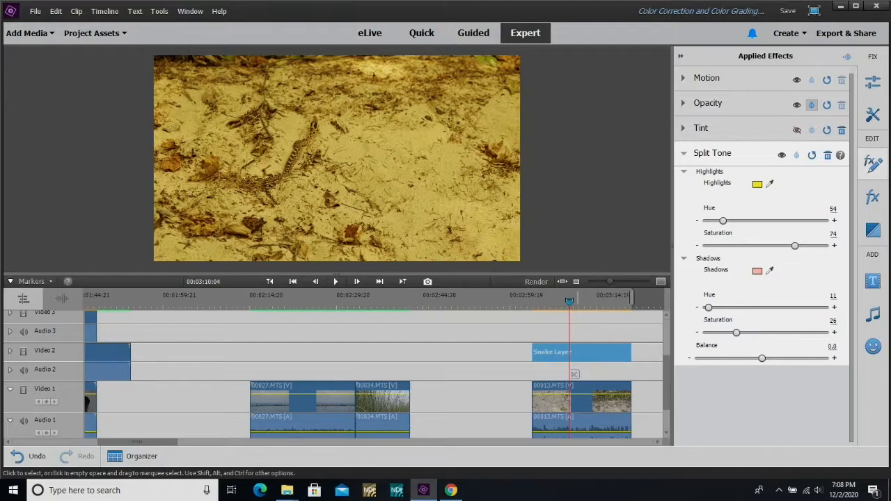
Change the Split Tone shadows color of the Snake Layer to dark red 991B00
left_click(757, 270)
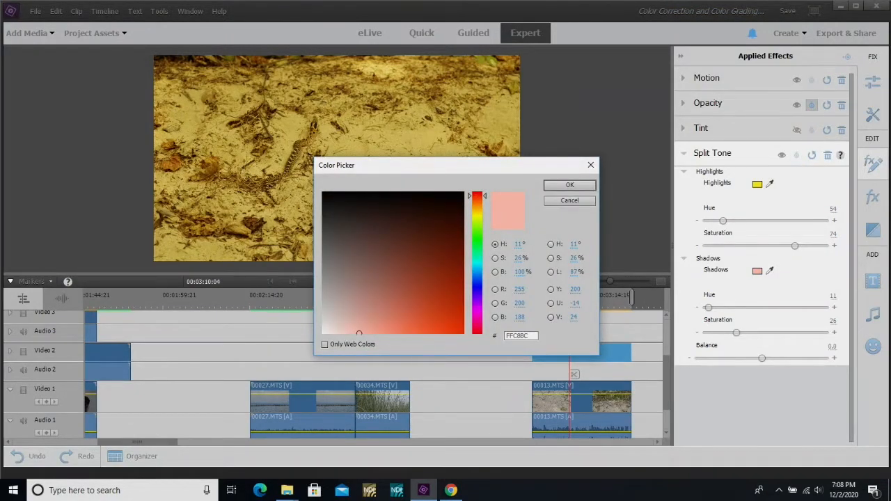
left_click_drag(447, 280, 463, 277)
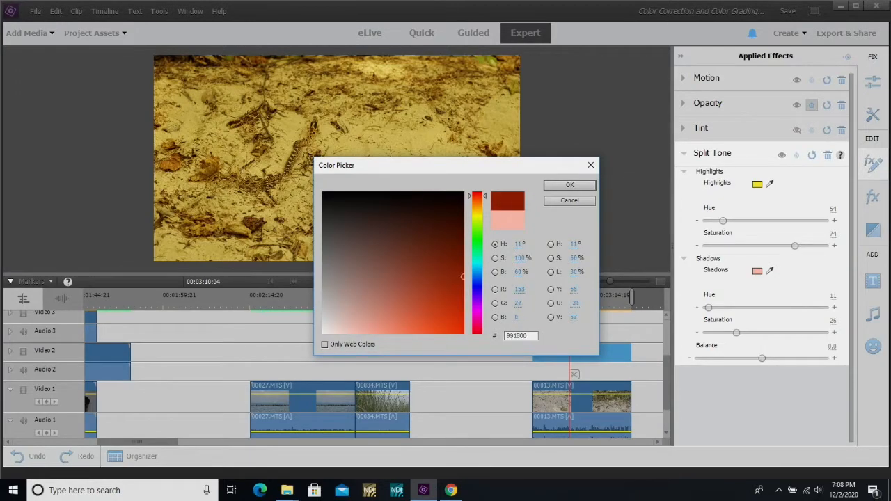
left_click_drag(477, 196, 478, 196)
left_click(569, 186)
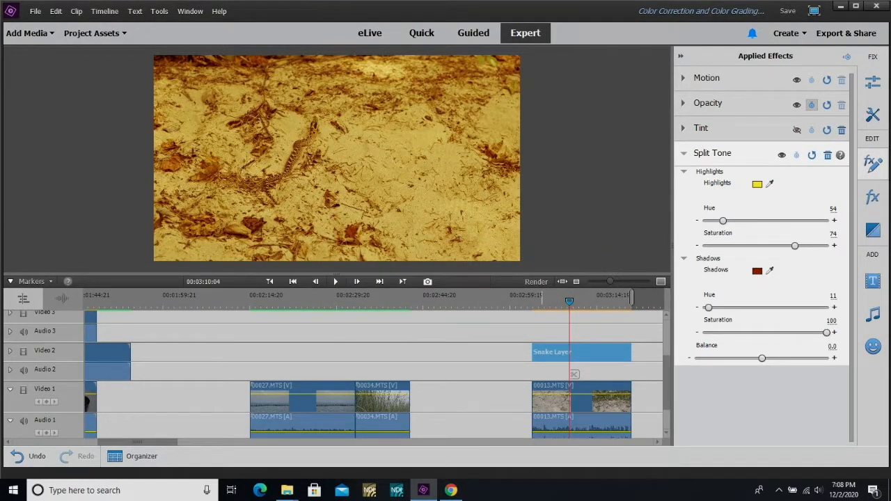
Soften the Snake Layer's Split Tone with Balance -12, shadows Saturation 47 and highlights Saturation 38
left_click_drag(762, 357, 739, 358)
left_click_drag(827, 332, 791, 332)
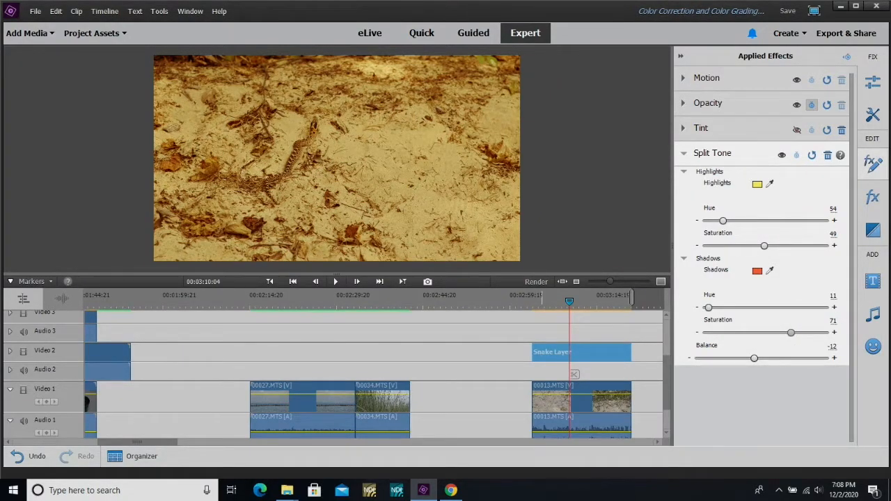
left_click_drag(791, 332, 761, 333)
mouse_move(765, 245)
left_mouse_down()
mouse_move(743, 245)
mouse_move(751, 245)
left_mouse_up()
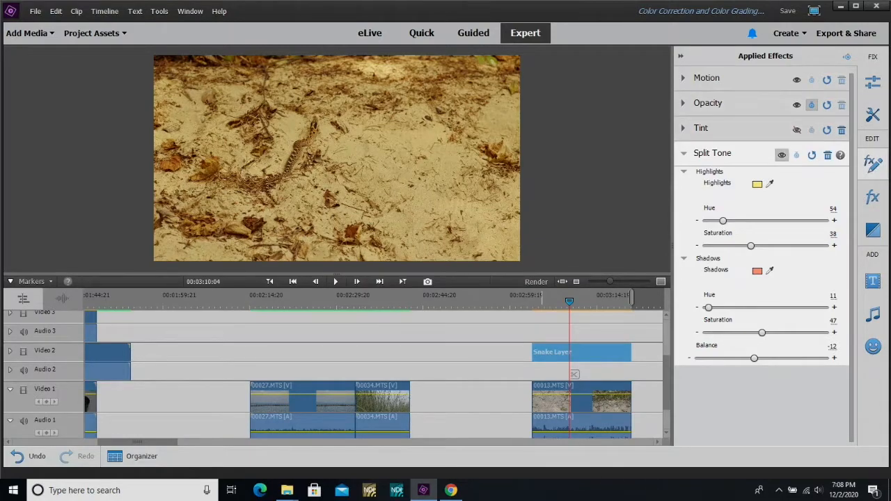
Compare the Snake Layer's Split Tone and Tint effects separately, leaving Split Tone on, Tint off and the Split Tone settings collapsed
left_click(782, 154)
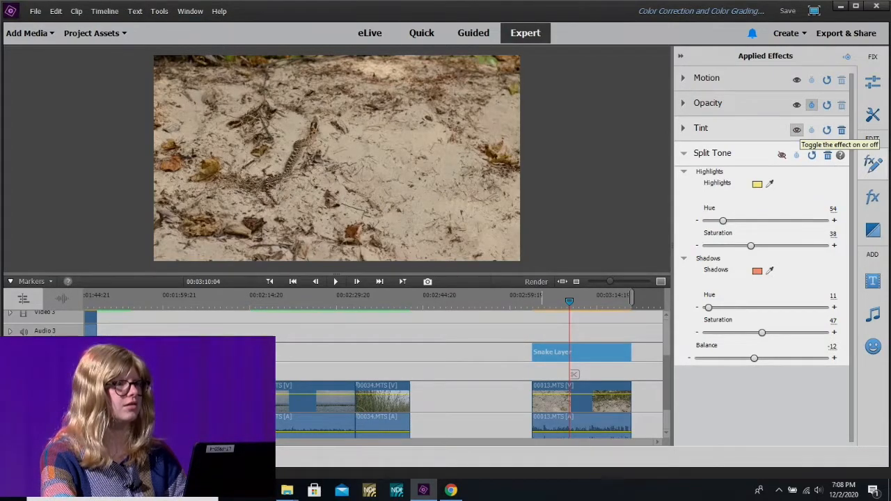
left_click(797, 130)
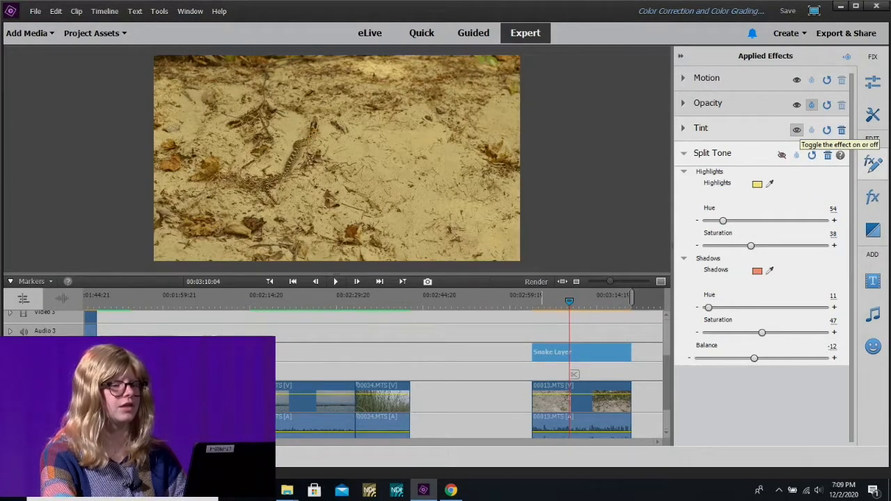
left_click(797, 129)
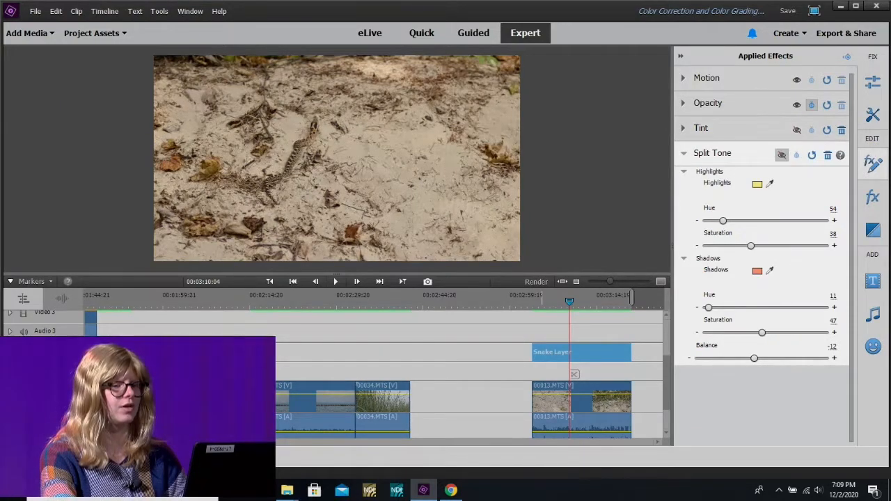
left_click(782, 154)
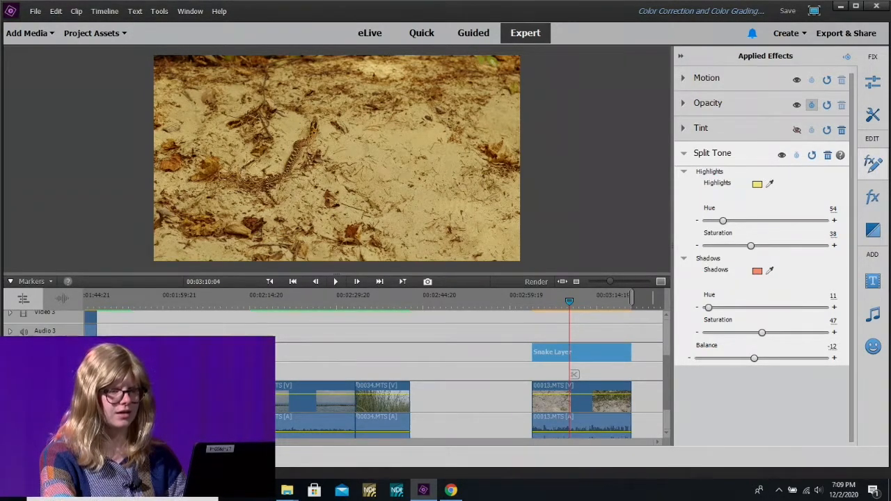
left_click(683, 153)
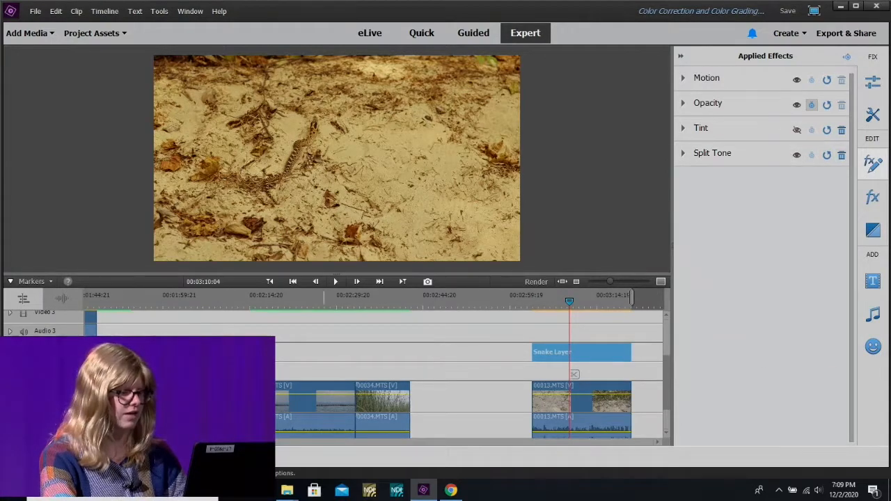
Place the Night/Moody adjustment layer from the project assets on Video 2, spanning the 00027.MTS and 00034.MTS clips
left_click(295, 301)
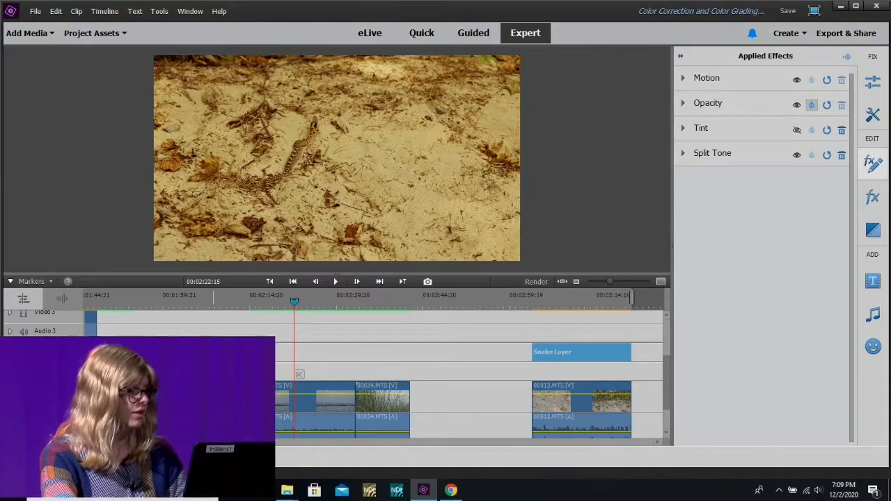
left_click(91, 33)
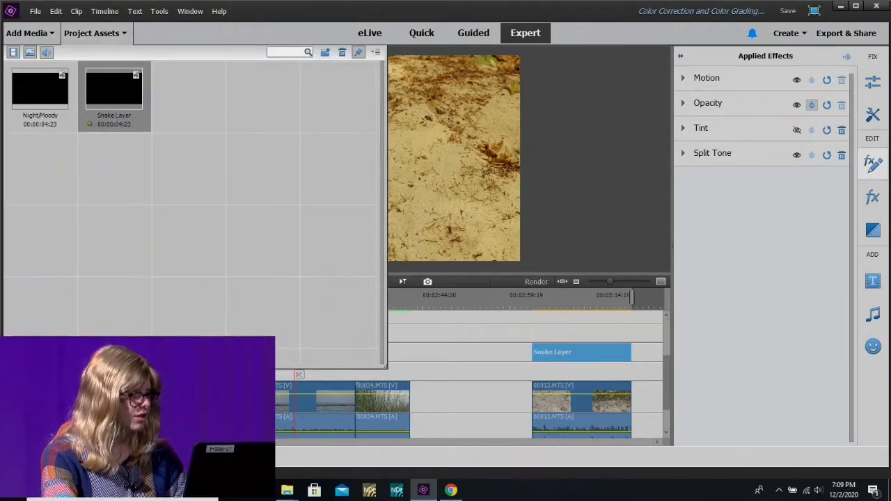
left_click_drag(40, 89, 421, 353)
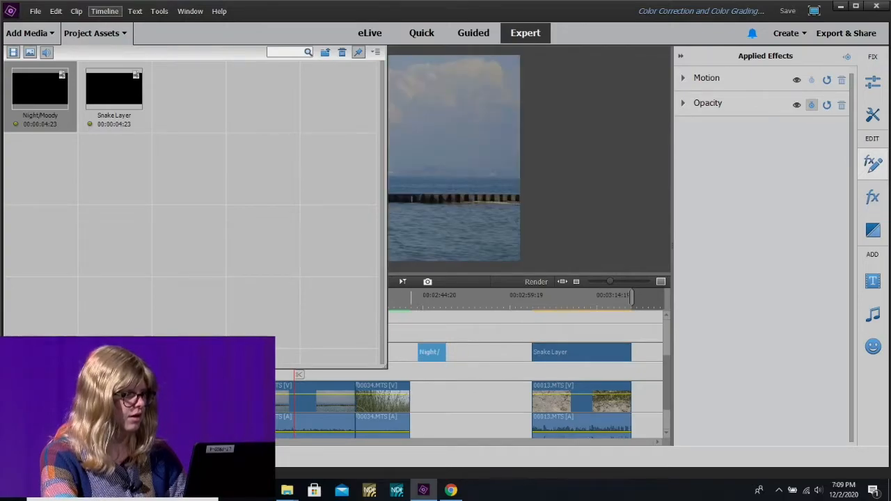
left_click(92, 33)
left_click_drag(433, 352, 409, 357)
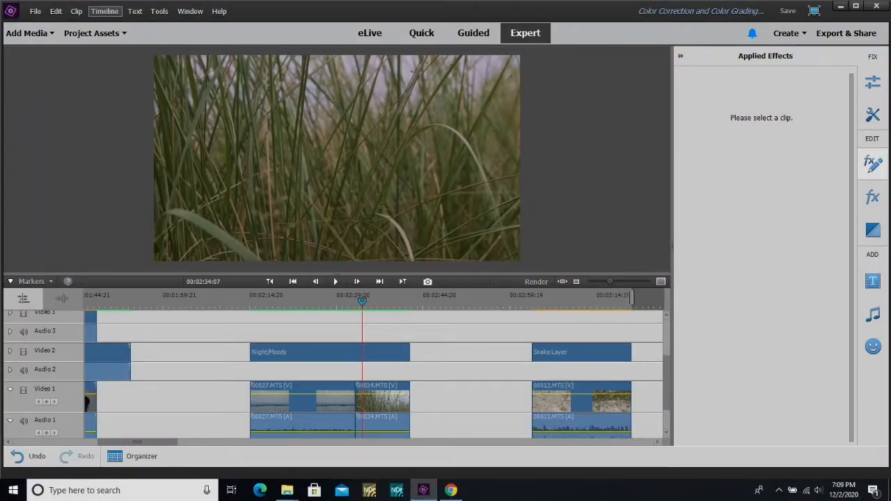
Apply the HSL Tuner effect to the Night/Moody layer, with the playhead on the water clip at 00:02:25:12
left_click_drag(362, 302, 311, 302)
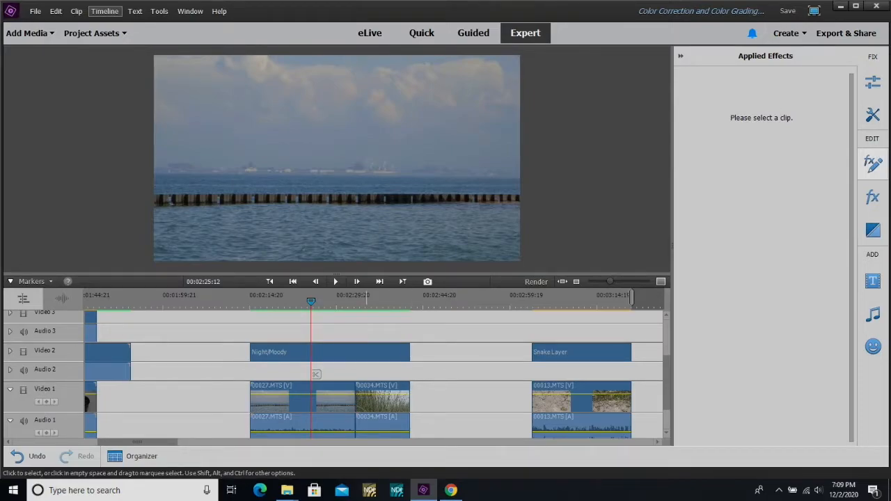
left_click(366, 352)
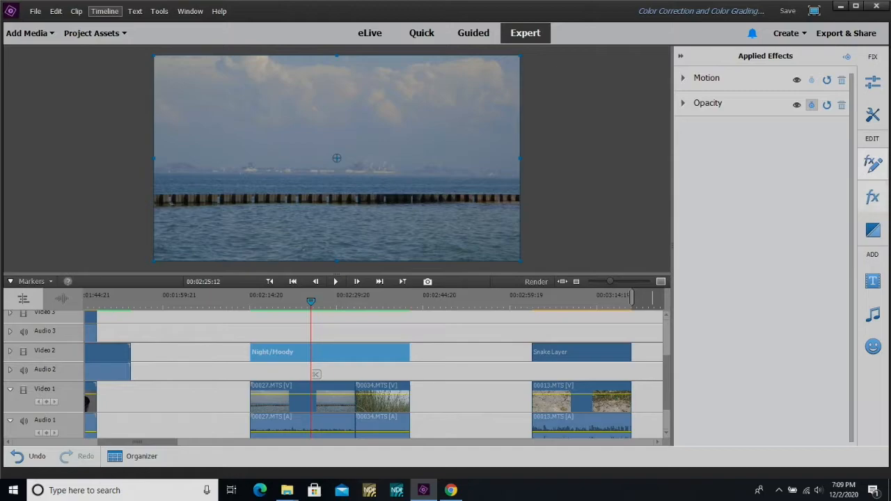
left_click(873, 197)
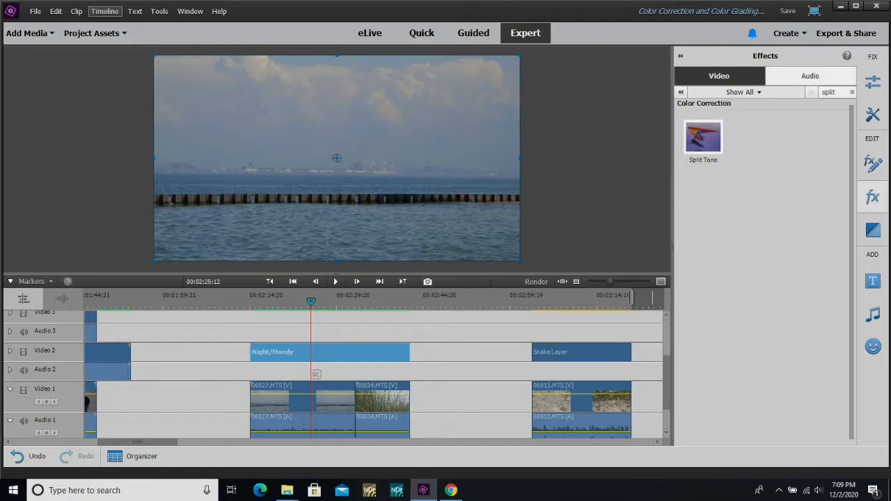
left_click(851, 92)
left_click(850, 92)
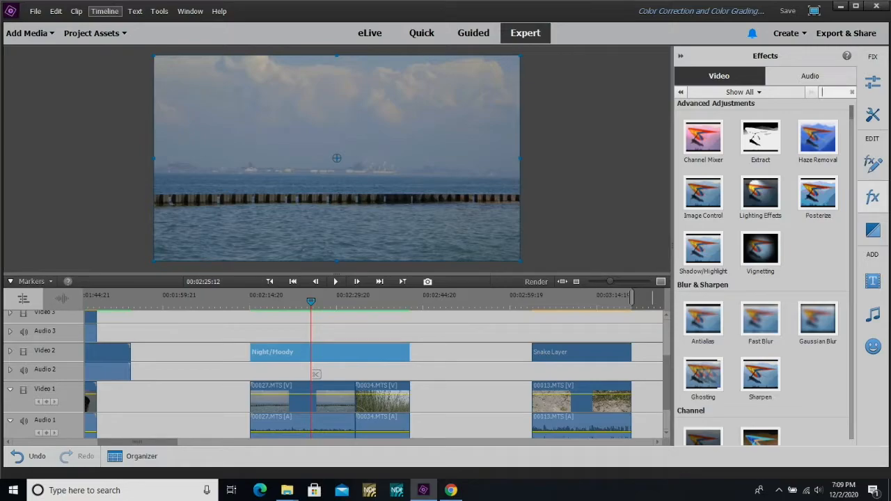
type("hsl")
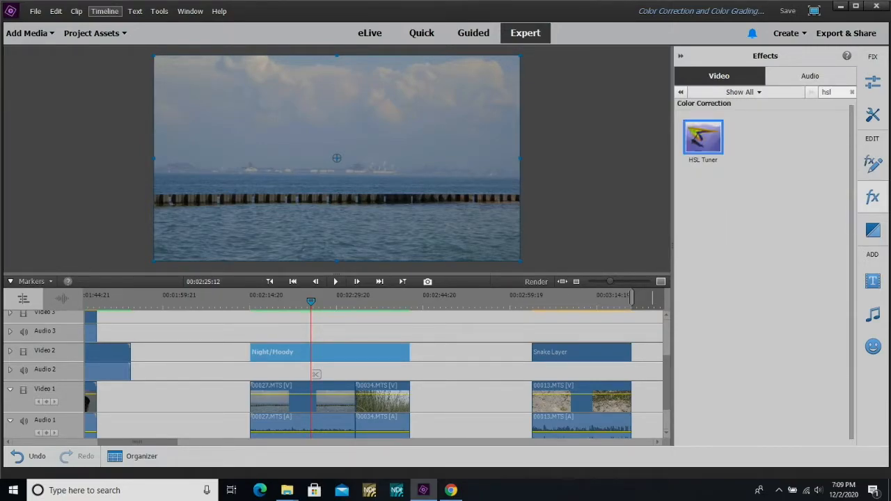
left_click_drag(704, 137, 355, 352)
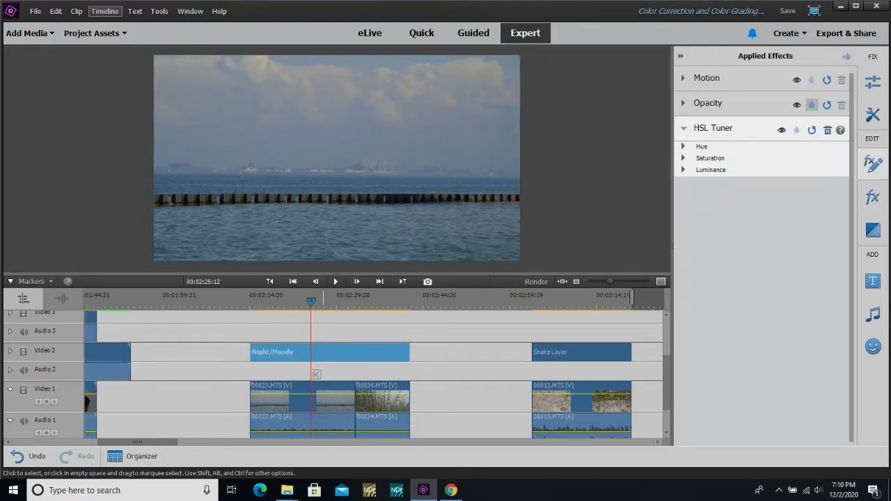
Move the playhead to 00:02:27:11 and create a new adjustment layer in the project assets
left_click_drag(313, 300, 323, 300)
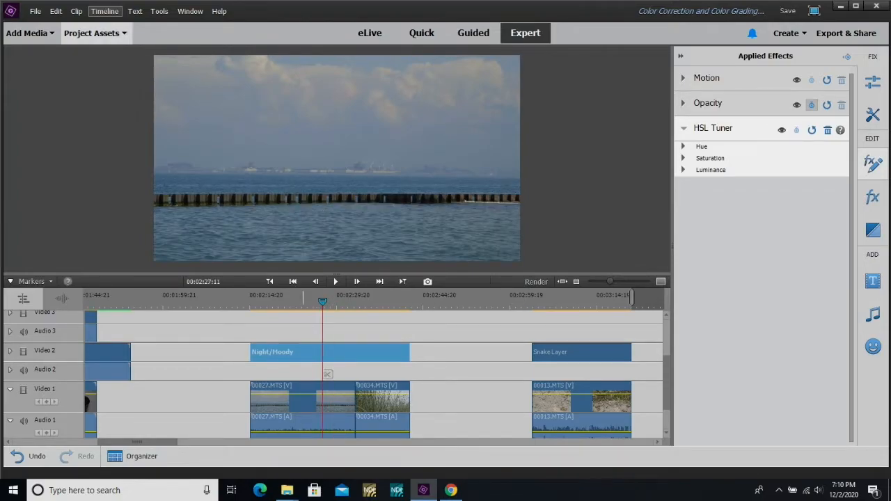
left_click(90, 33)
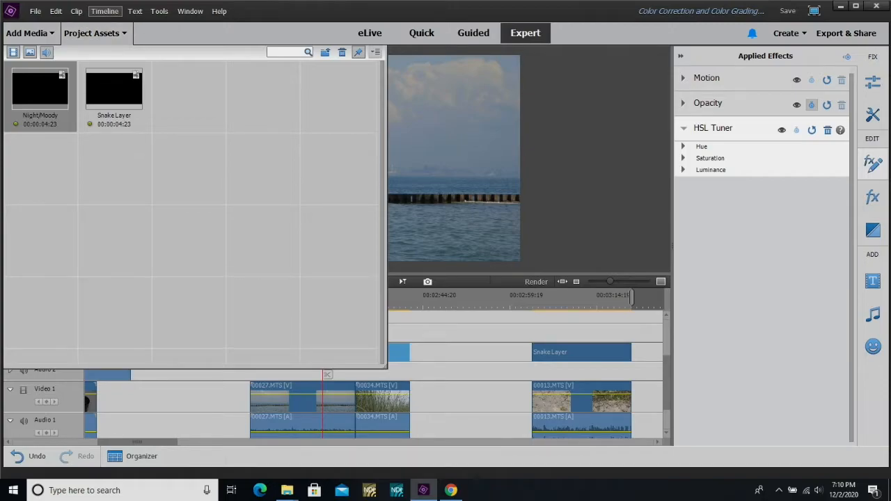
left_click(375, 52)
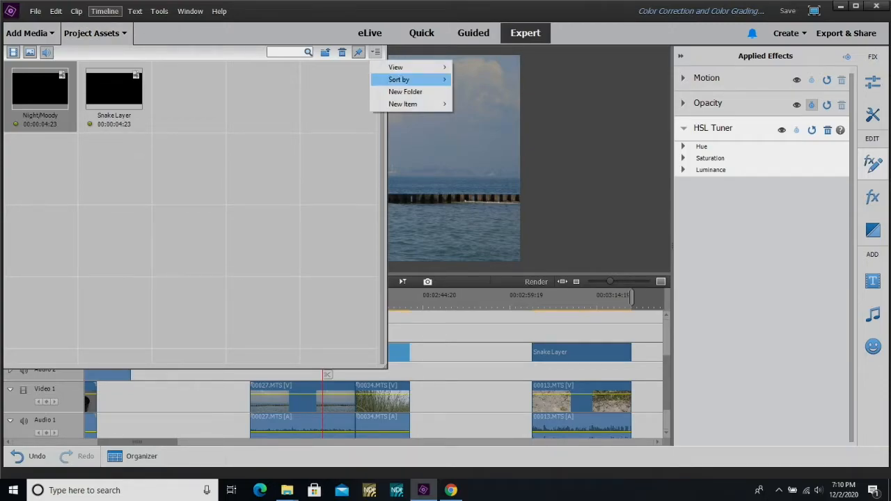
mouse_move(407, 104)
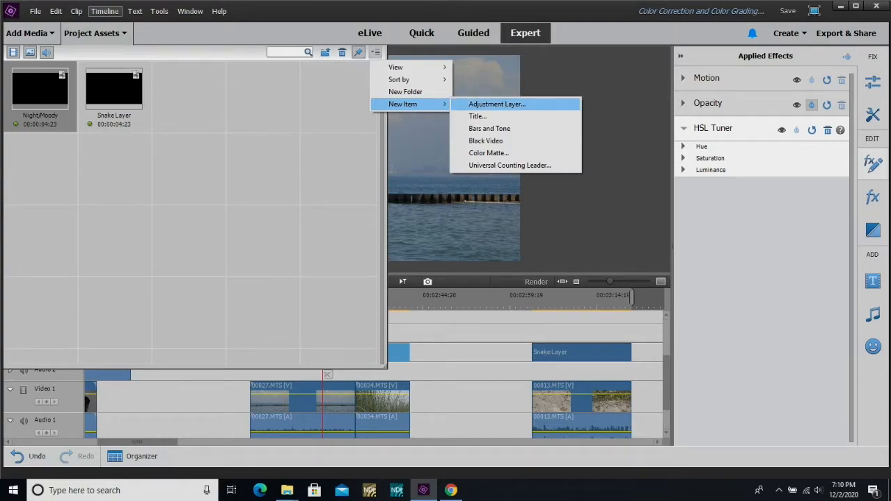
left_click(497, 105)
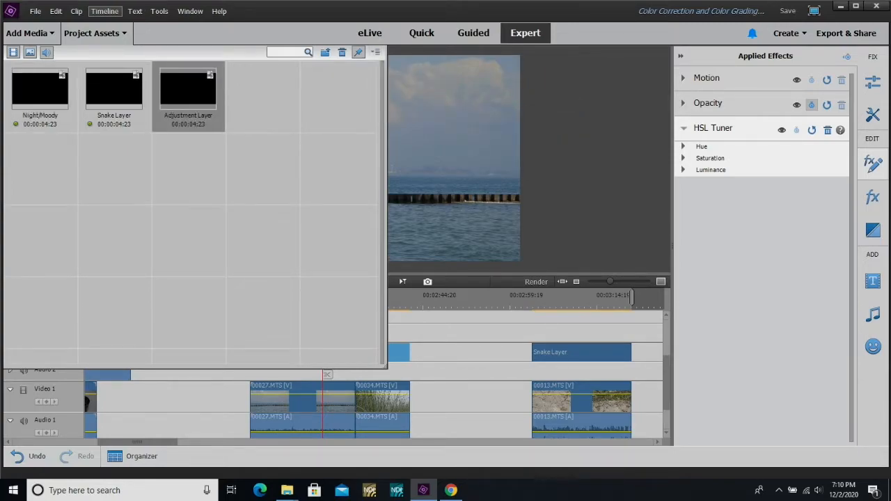
Rename the new adjustment layer in the project assets as "Other one" and close the assets view
left_click(188, 116)
type("Other one")
key("Return")
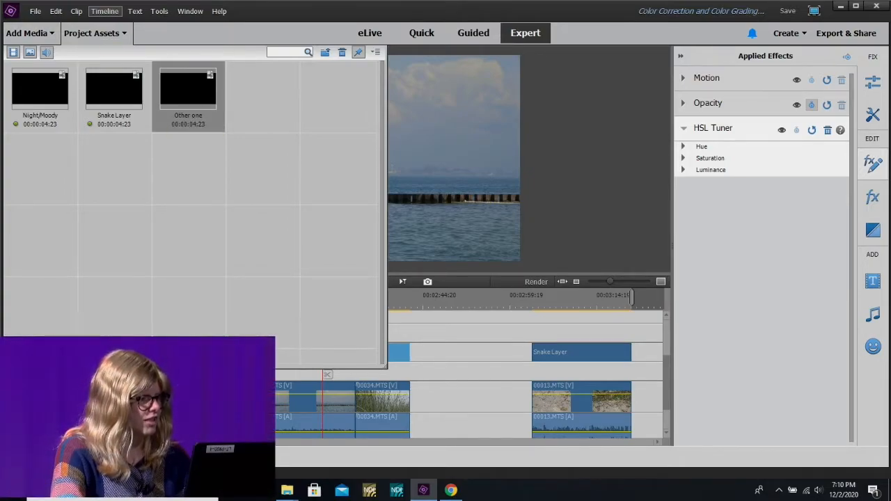
left_click(96, 33)
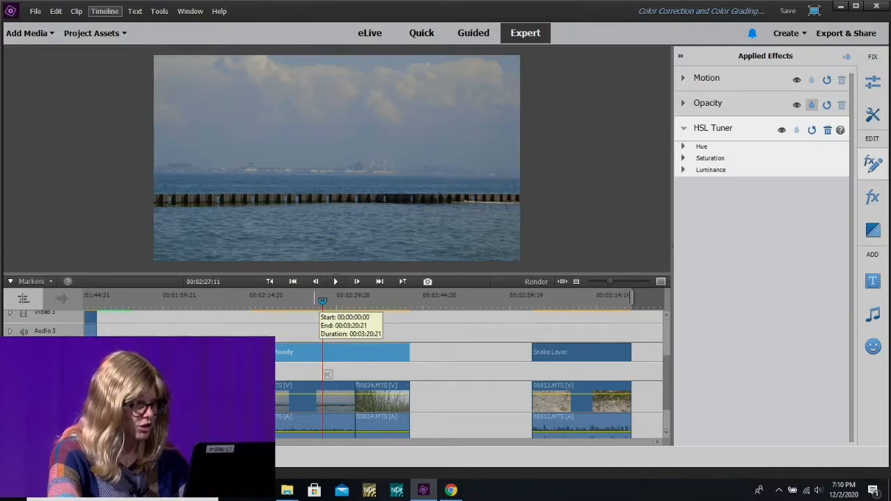
With the playhead on the water clip at 00:02:22:08, set the Night/Moody layer's HSL Tuner saturation to 65 for Aqua and 38 for Blue
left_click(334, 301)
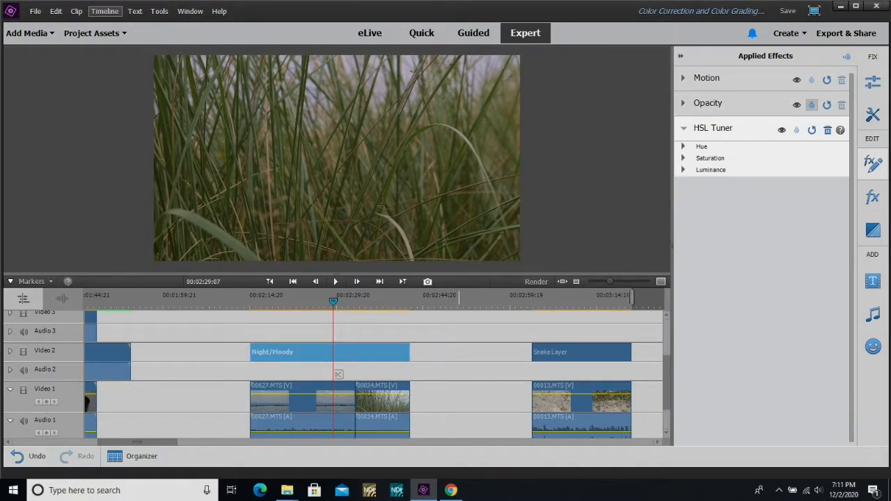
left_click(683, 146)
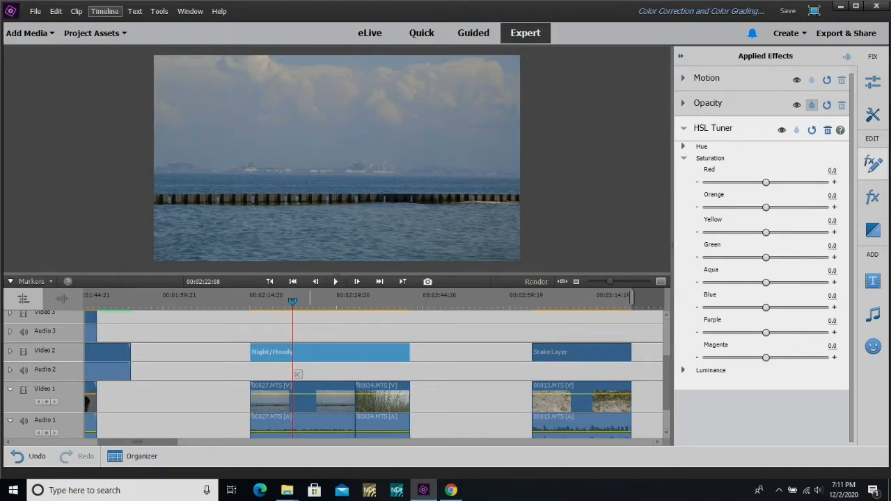
left_click_drag(766, 307, 805, 282)
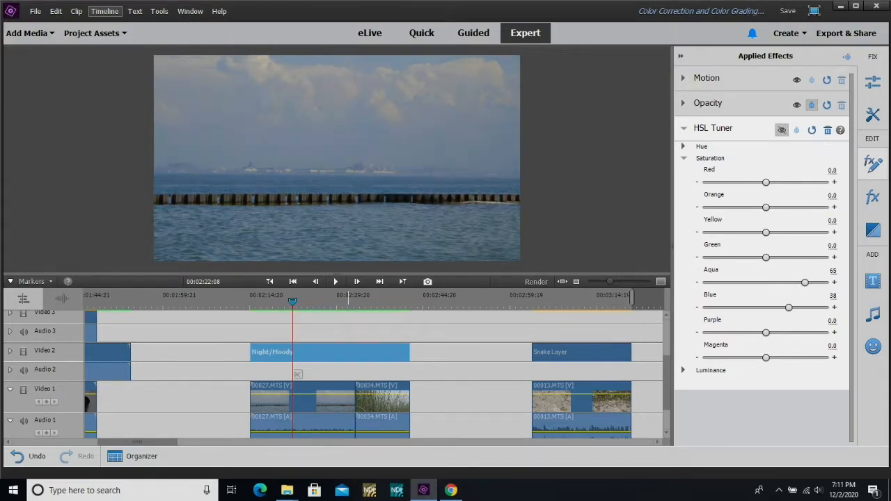
Compare the water clip with the HSL Tuner effect off and on, leaving the effect on
left_click(782, 130)
left_click(782, 130)
left_click(782, 131)
left_click(782, 130)
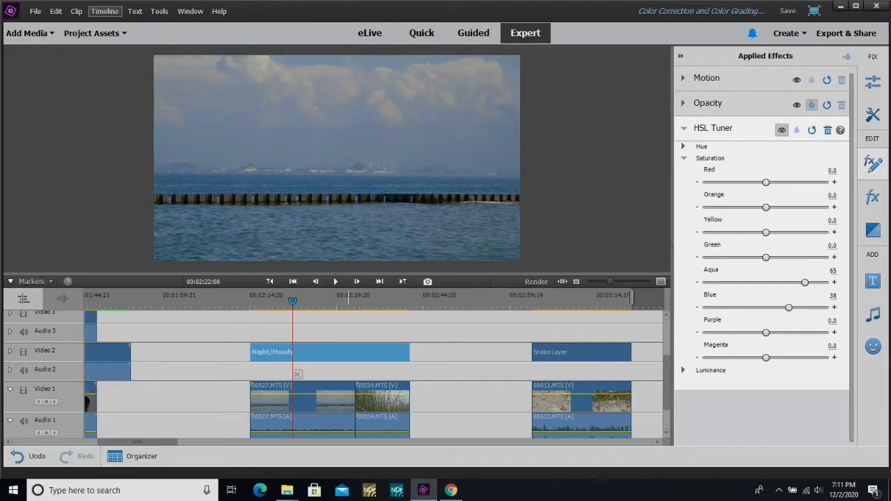
left_click(782, 130)
In the HSL Tuner, set the Yellow saturation to 1, then try Blue hue shifts both ways, settling on Blue hue -25 and Aqua hue -42
mouse_move(766, 232)
left_mouse_down()
mouse_move(711, 231)
mouse_move(797, 232)
mouse_move(766, 232)
left_mouse_up()
left_click(684, 146)
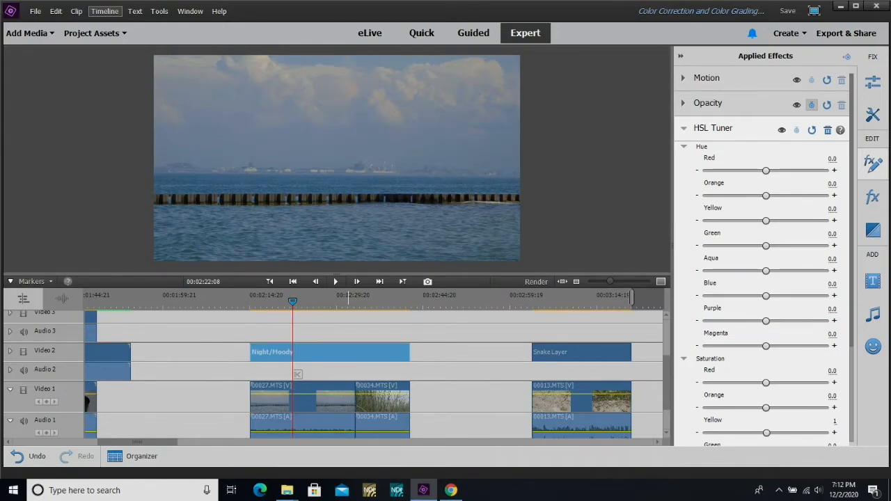
left_click_drag(765, 295, 738, 295)
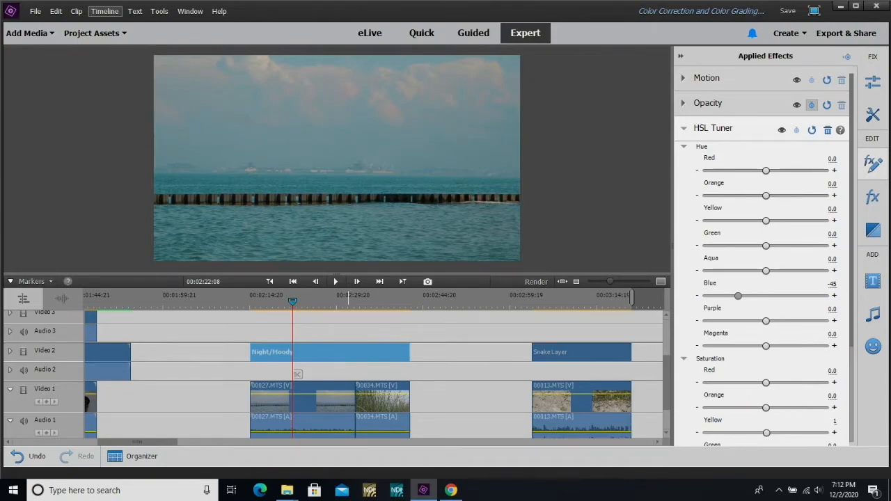
left_click_drag(738, 295, 807, 296)
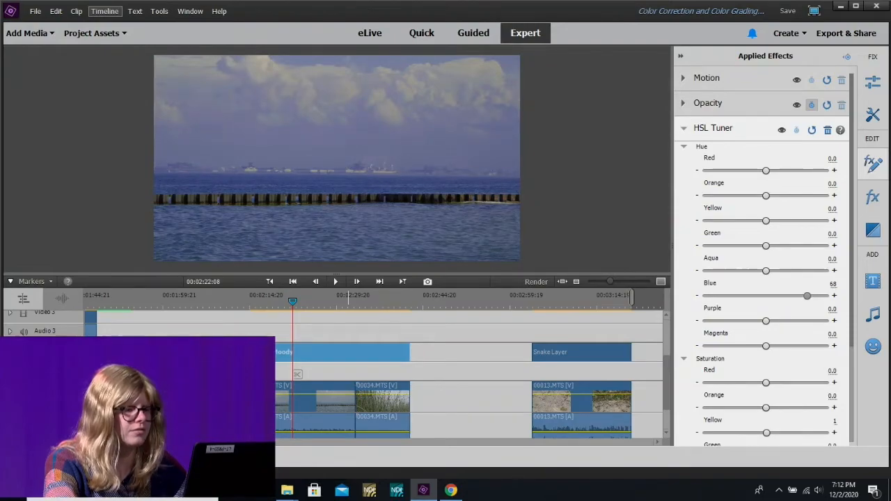
left_click_drag(807, 296, 743, 296)
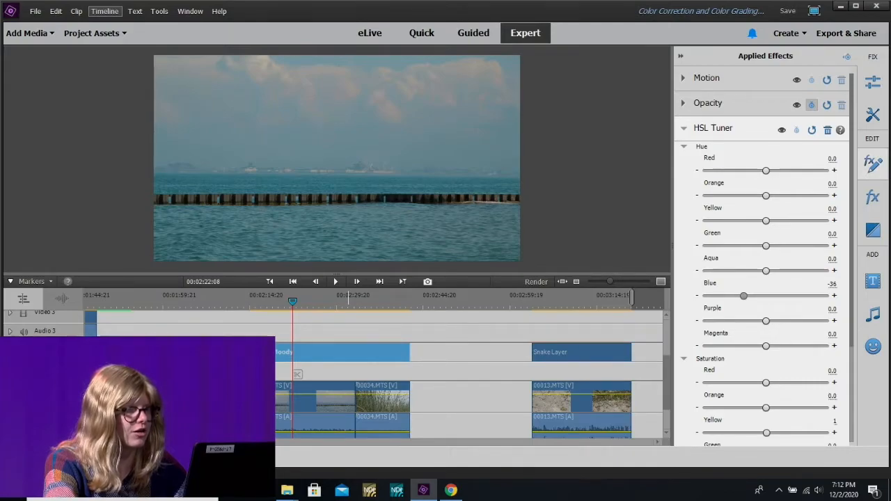
mouse_move(744, 295)
left_mouse_down()
mouse_move(796, 295)
mouse_move(750, 296)
left_mouse_up()
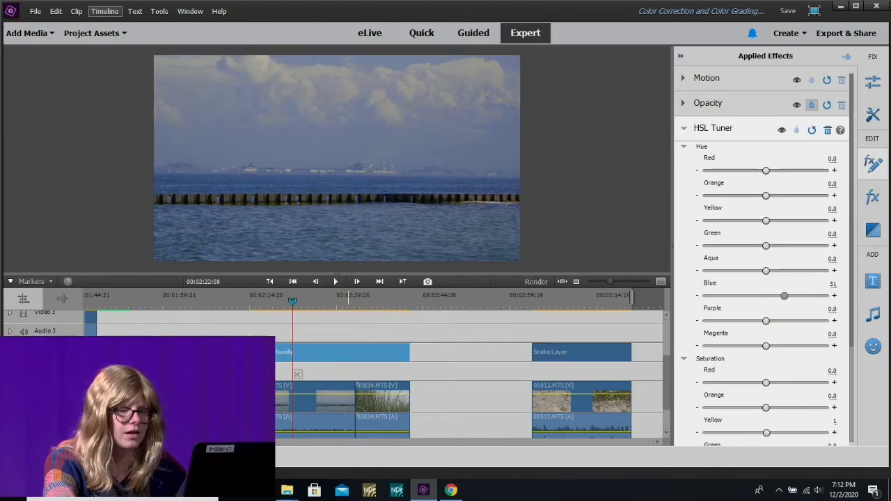
left_click_drag(766, 270, 740, 271)
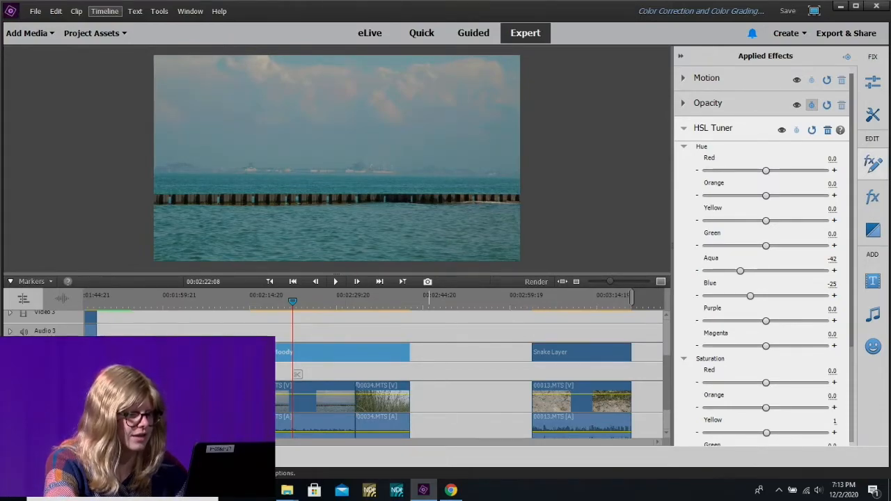